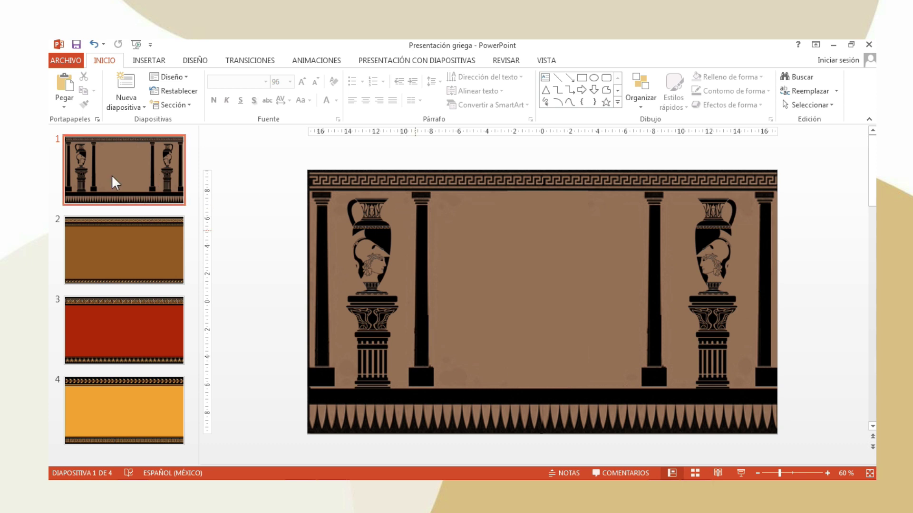
click(149, 252)
click(143, 332)
click(145, 439)
click(137, 190)
mouse_move(502, 278)
mouse_down()
mouse_move(521, 367)
mouse_move(567, 274)
mouse_move(561, 267)
mouse_up()
click(153, 61)
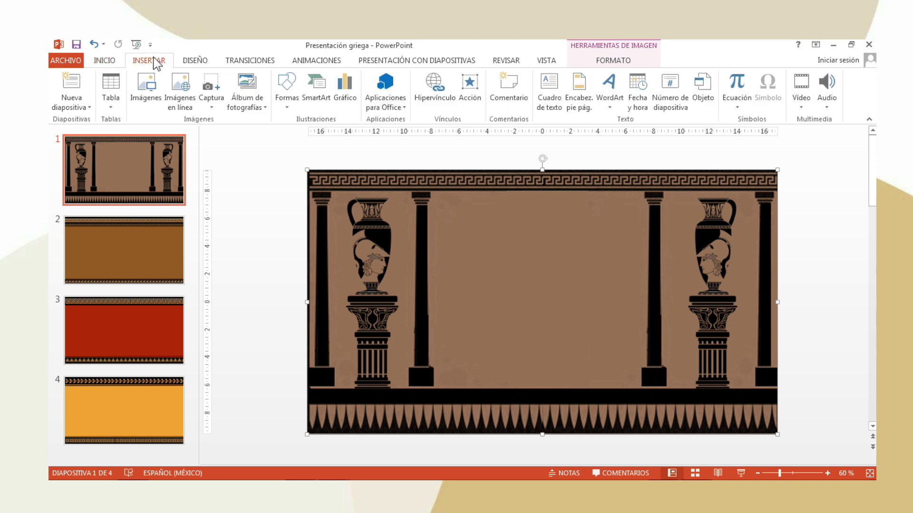
click(157, 101)
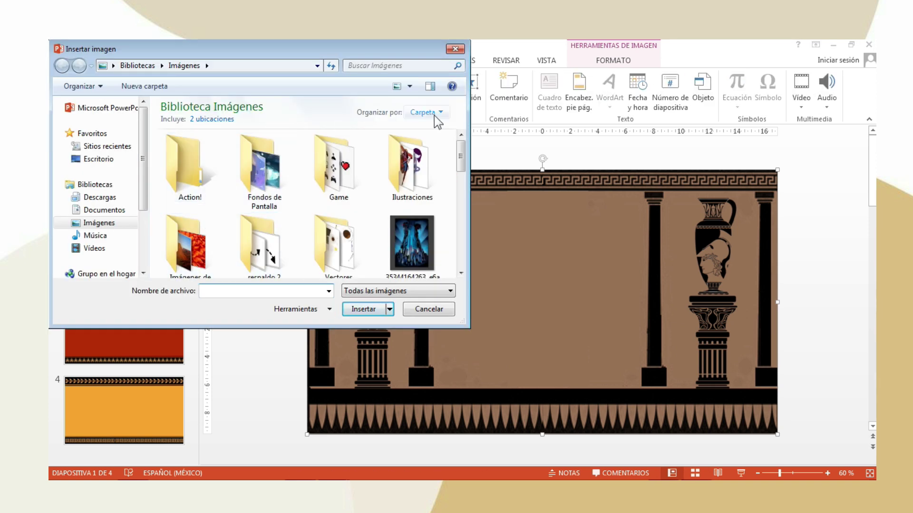
drag(467, 155, 473, 207)
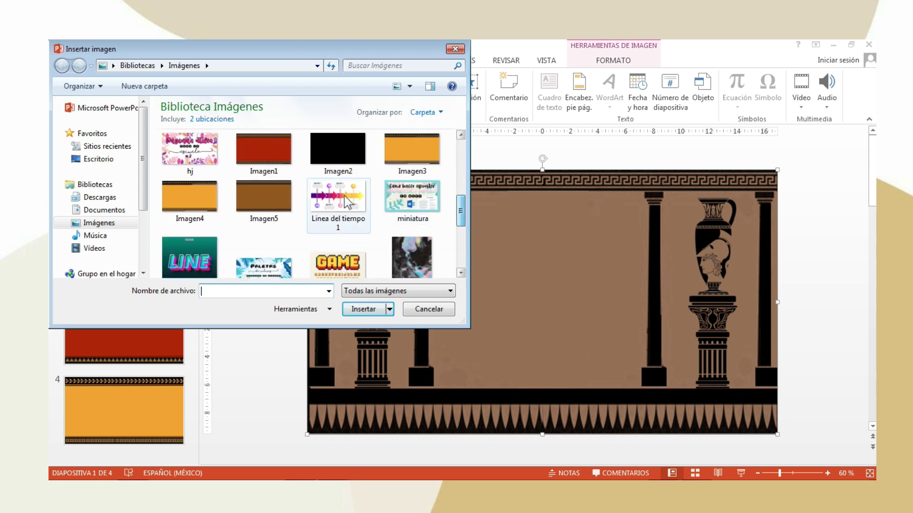
click(256, 192)
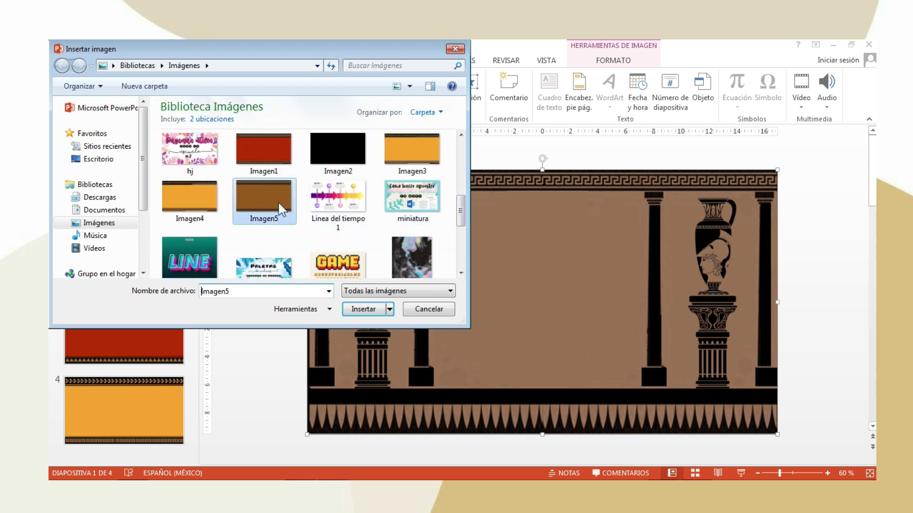
click(371, 309)
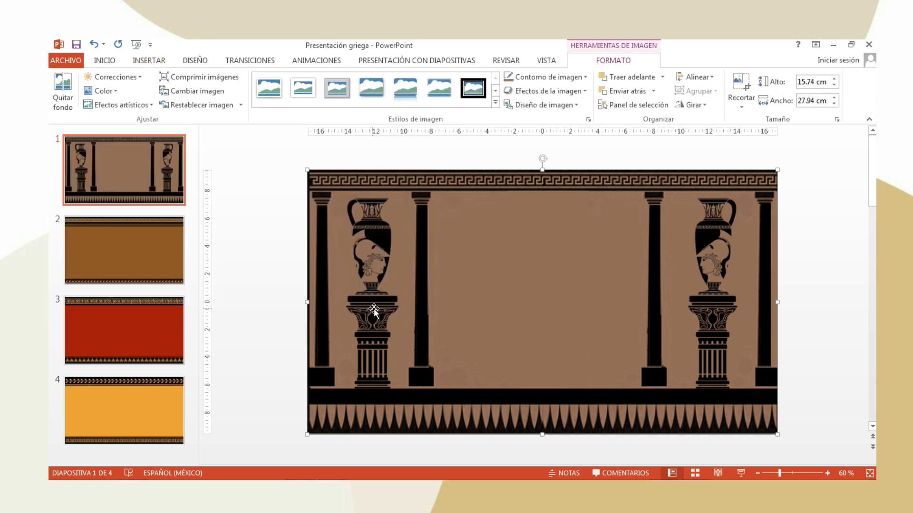
drag(481, 327, 489, 316)
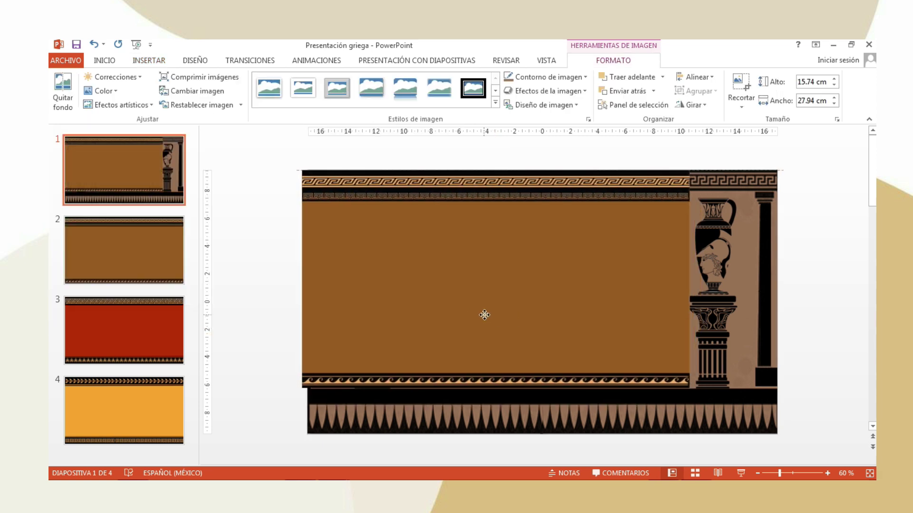
key(Delete)
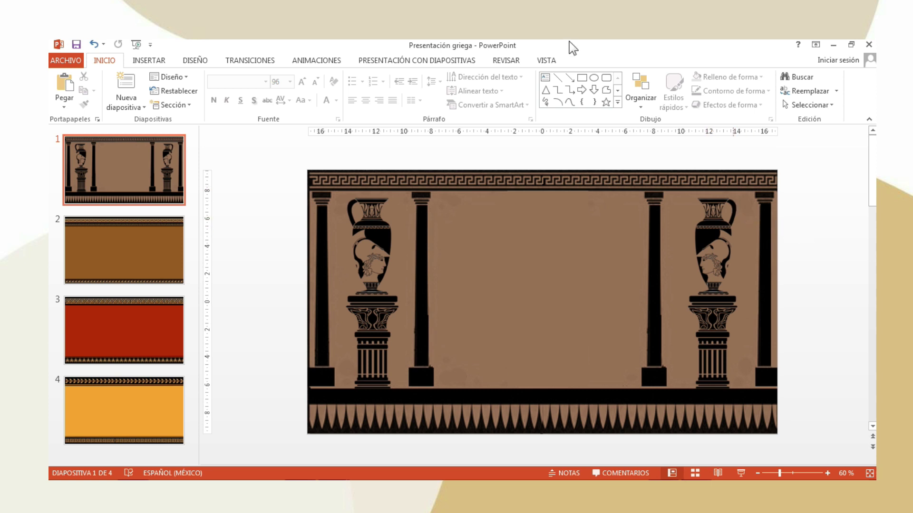
- Draw a text box in the upper middle of slide 1 with the centred title Mitología
click(546, 79)
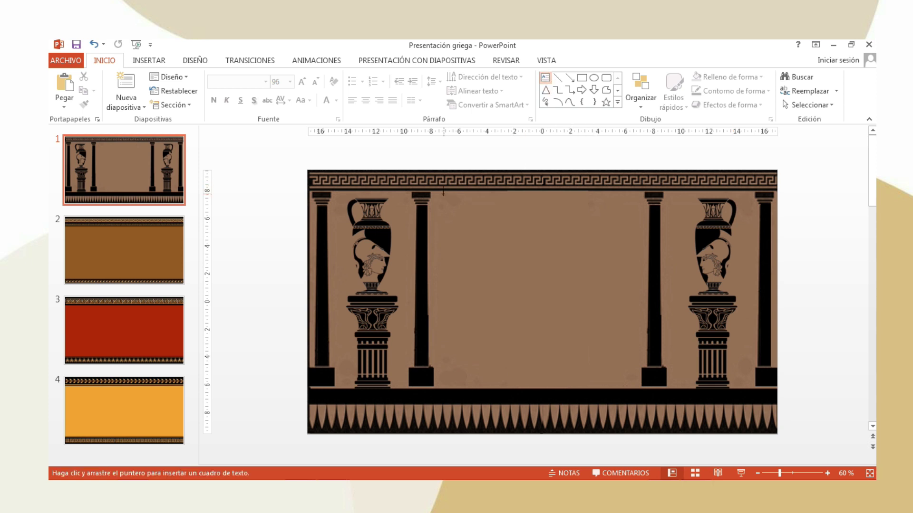
drag(443, 192, 694, 276)
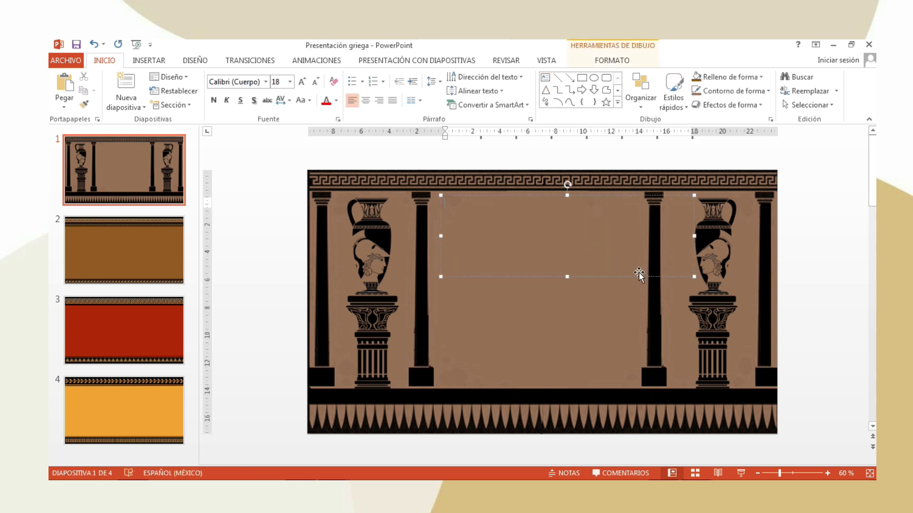
text(Mitolog)
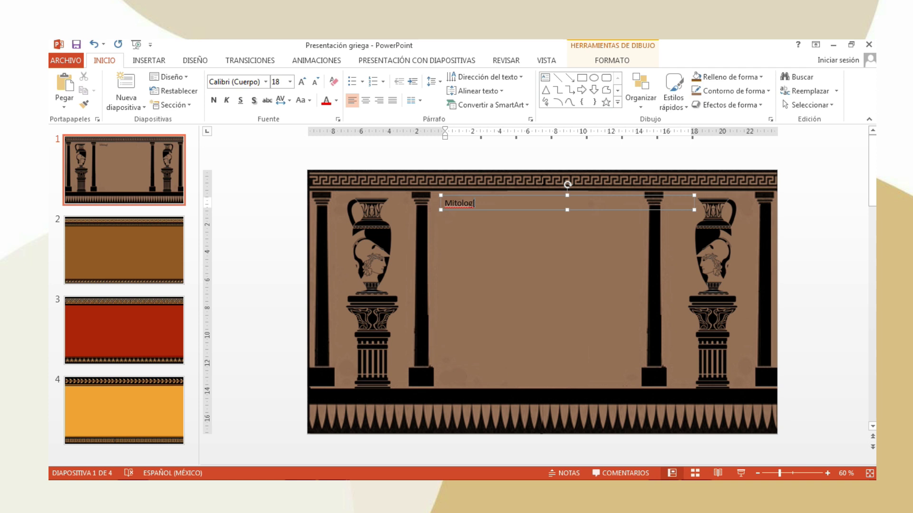
text(ía)
key(Escape)
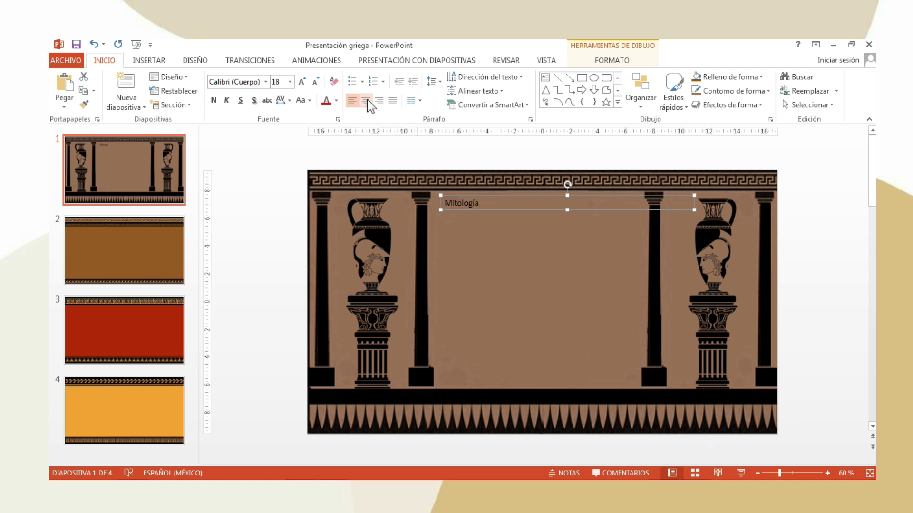
click(367, 98)
- Apply the Dalek font to the MITOLOGÍA title
click(265, 82)
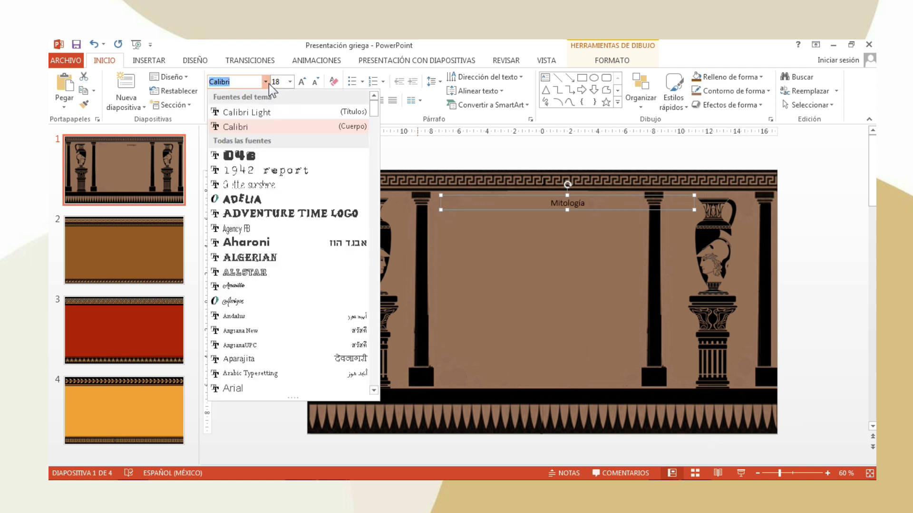
drag(374, 108, 372, 151)
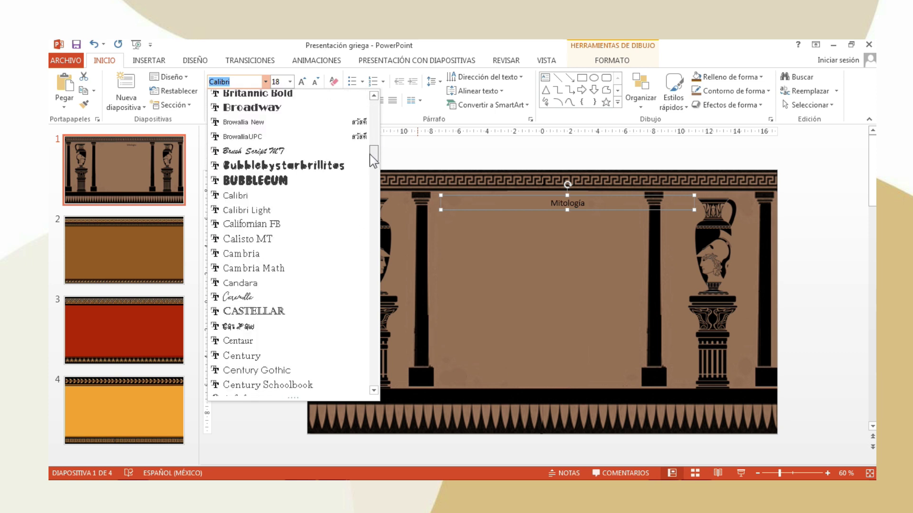
drag(371, 149, 370, 172)
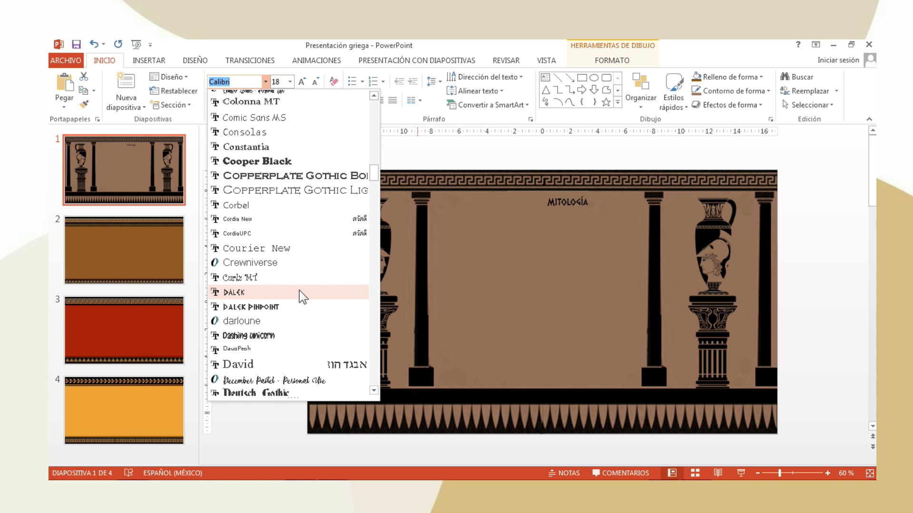
click(299, 291)
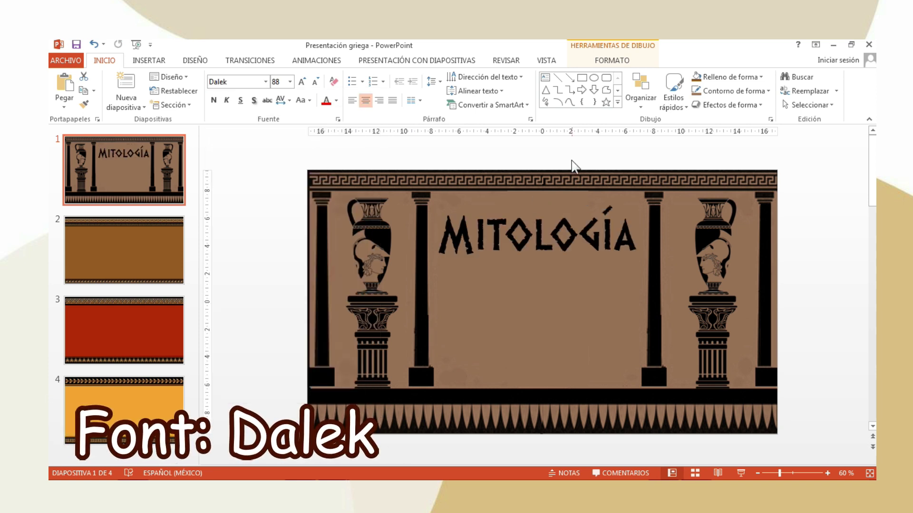
click(547, 78)
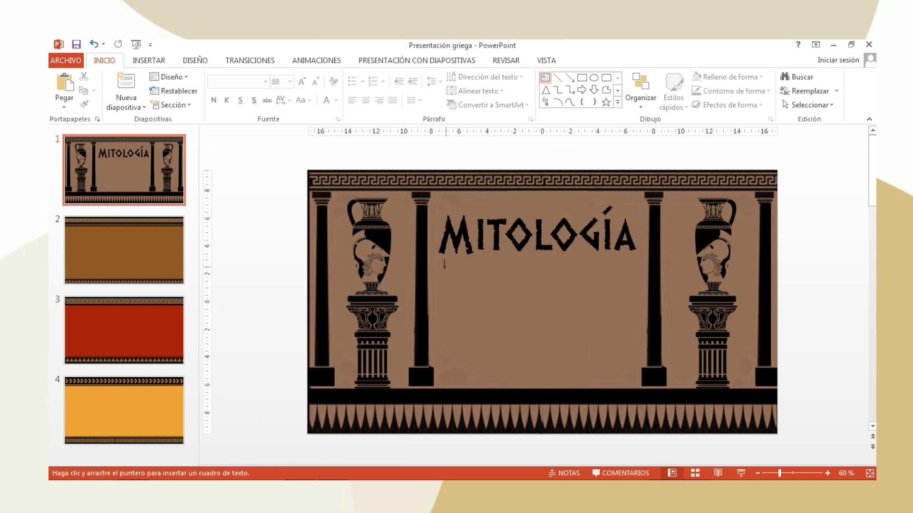
- Add a centred 'Griega' text box beneath the title in the Meteora font
drag(435, 269, 651, 338)
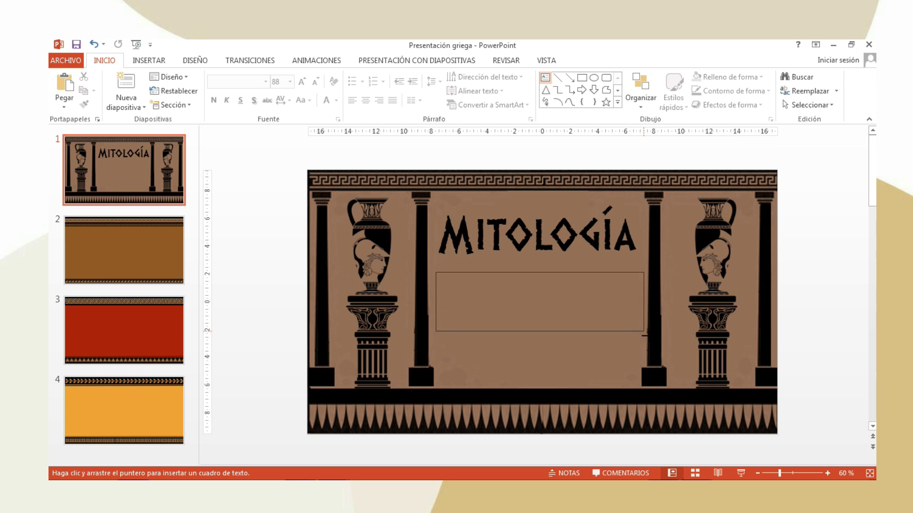
text(Griega)
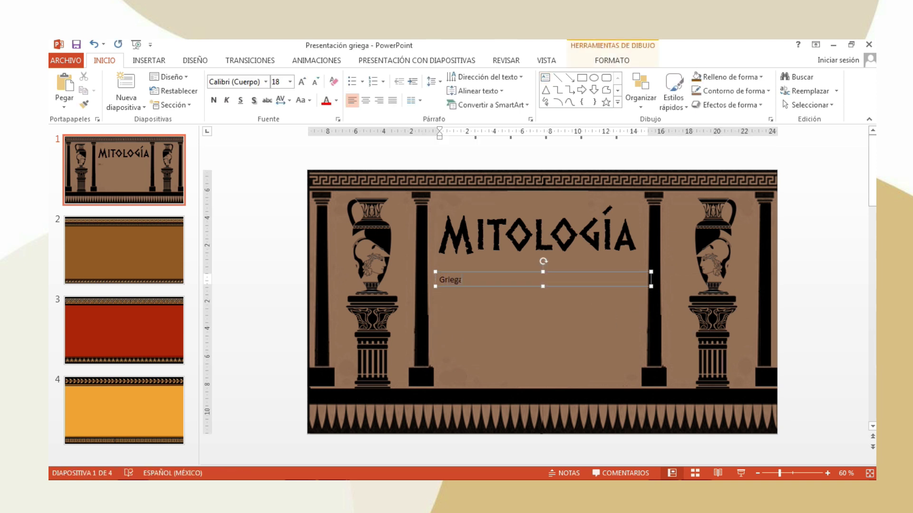
click(525, 272)
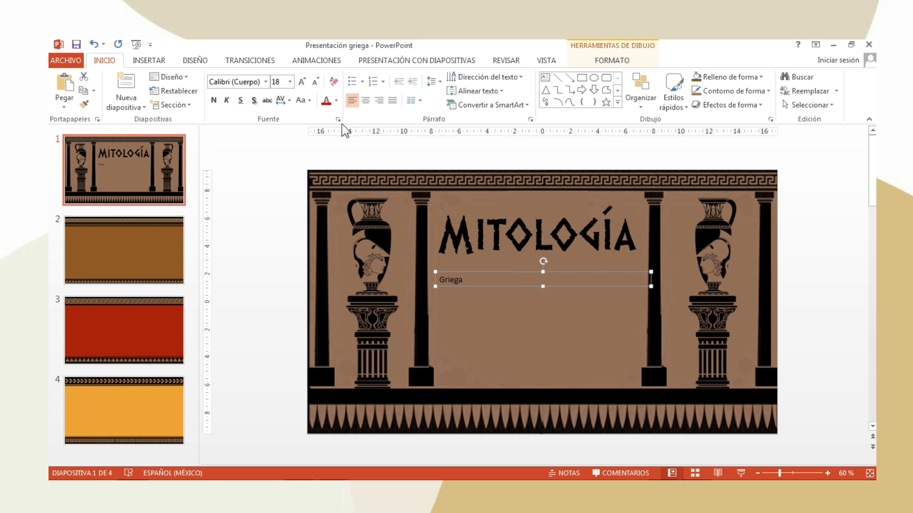
click(364, 101)
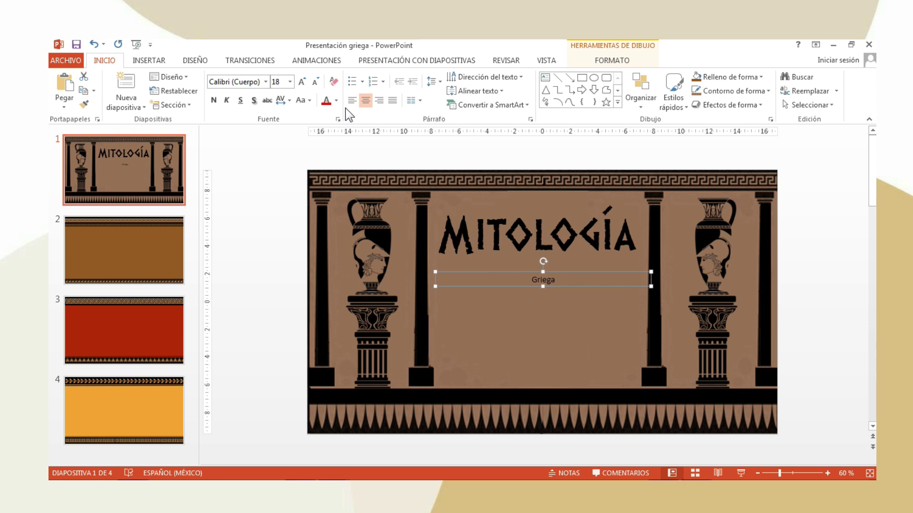
click(266, 82)
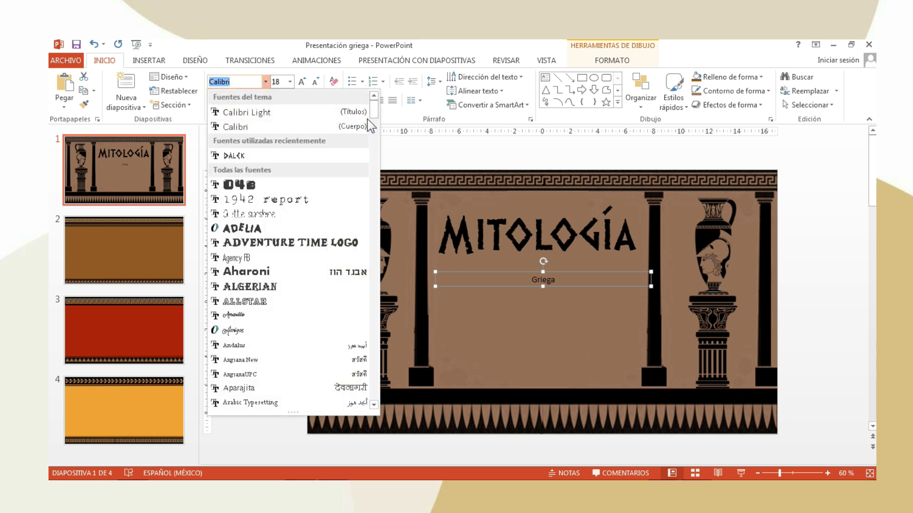
mouse_move(375, 116)
mouse_down()
mouse_move(374, 236)
mouse_move(384, 295)
mouse_up()
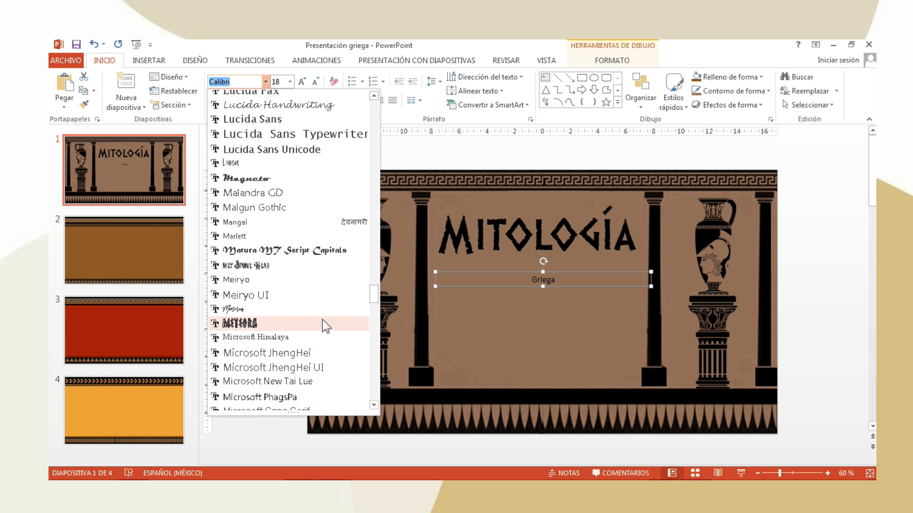
click(315, 325)
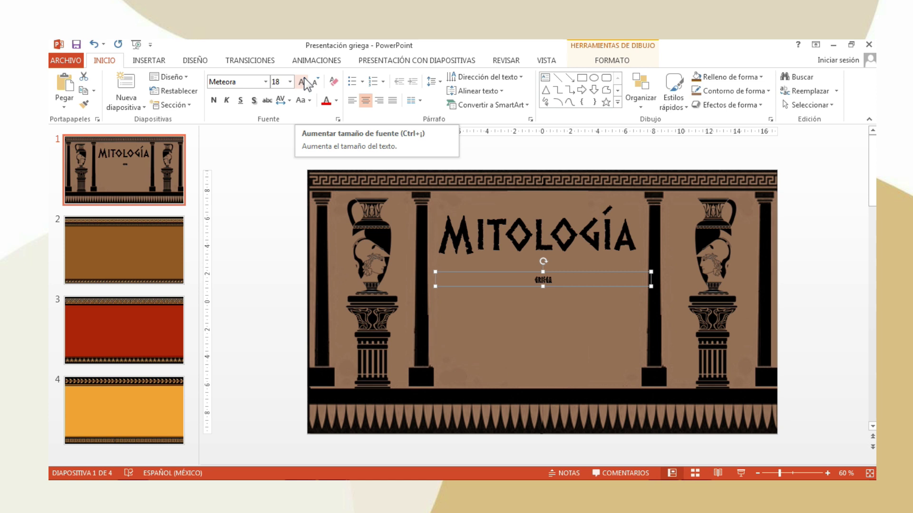
- Enlarge GRIEGA to size 138 and centre it under the title
click(304, 82)
click(303, 82)
click(304, 82)
click(304, 82)
click(304, 82)
click(303, 82)
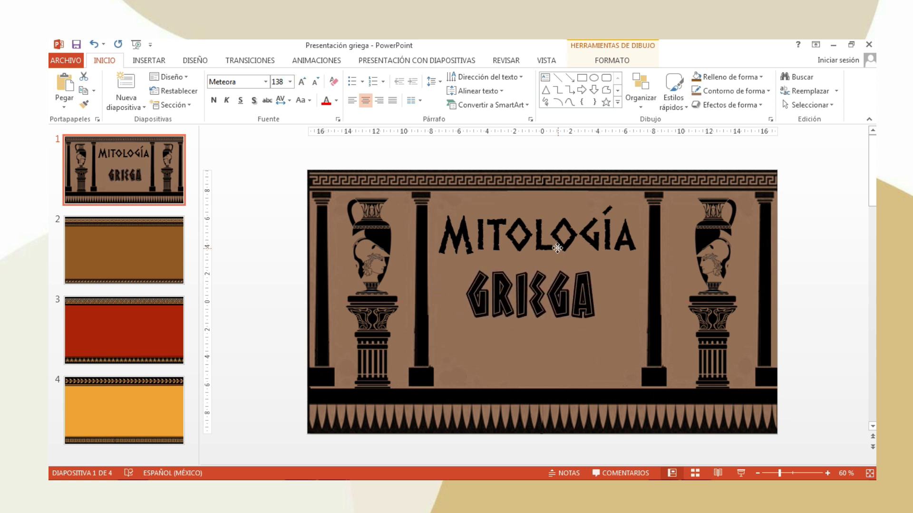
drag(557, 247, 560, 245)
- Nudge the MITOLOGÍA box slightly lower and colour its text white
click(590, 208)
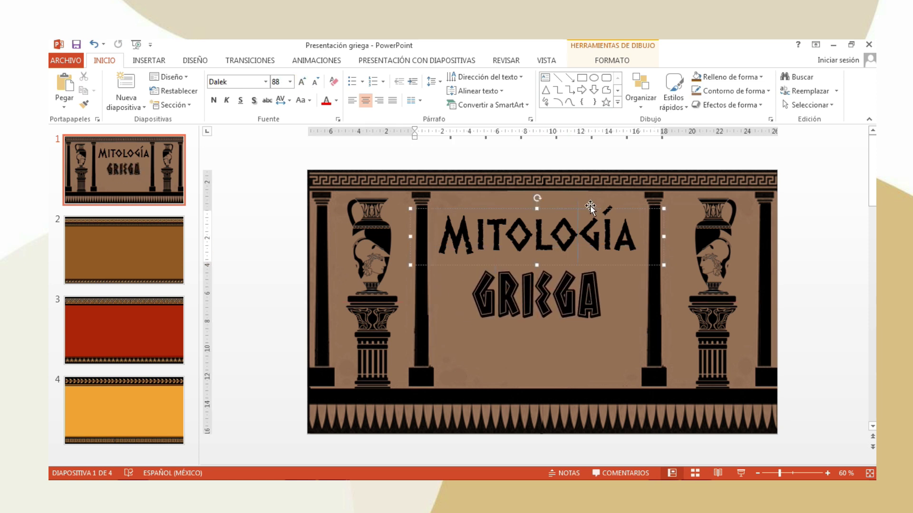
drag(589, 207, 589, 213)
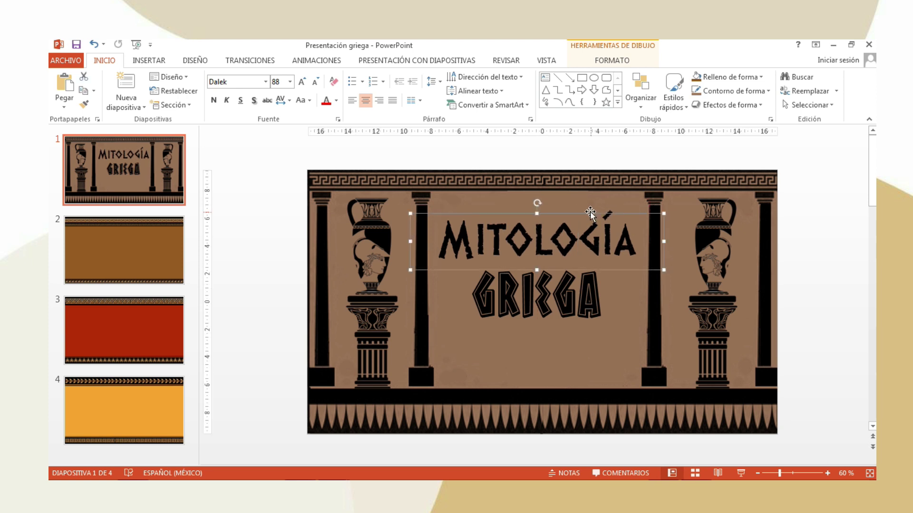
click(336, 100)
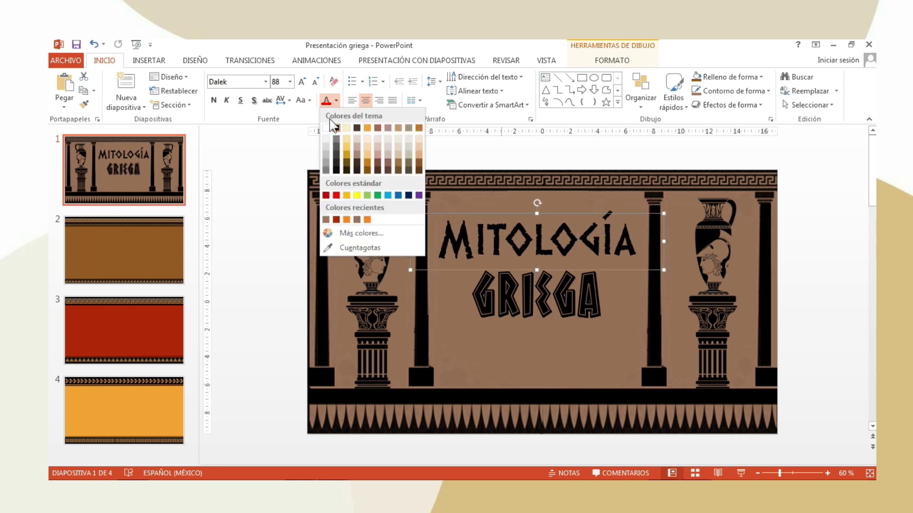
click(326, 128)
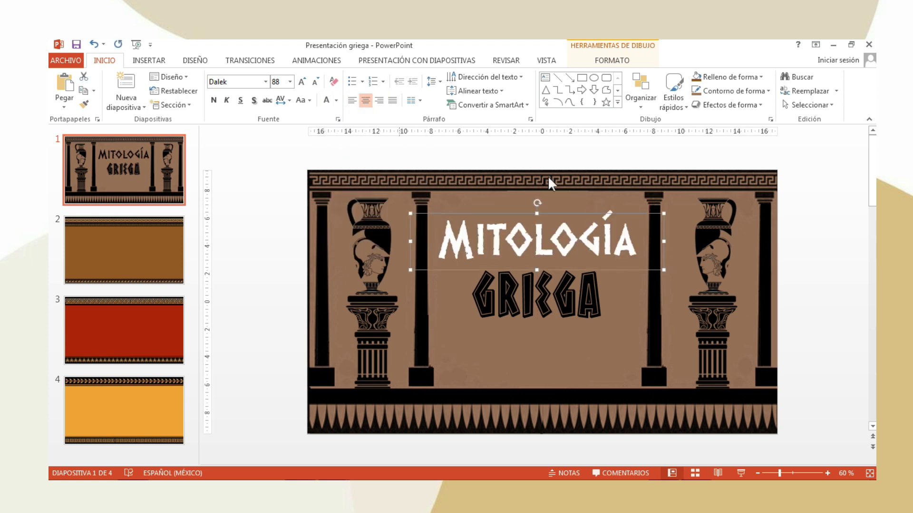
click(564, 274)
click(555, 246)
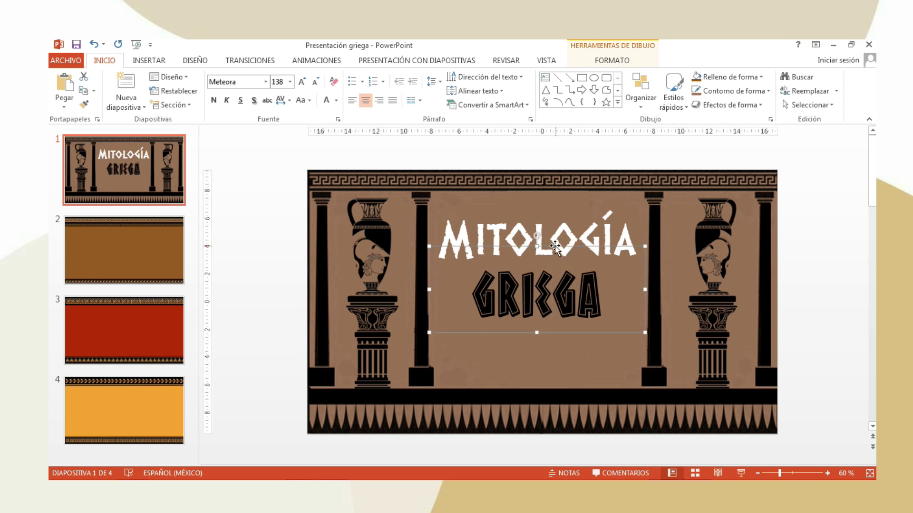
right_click(555, 246)
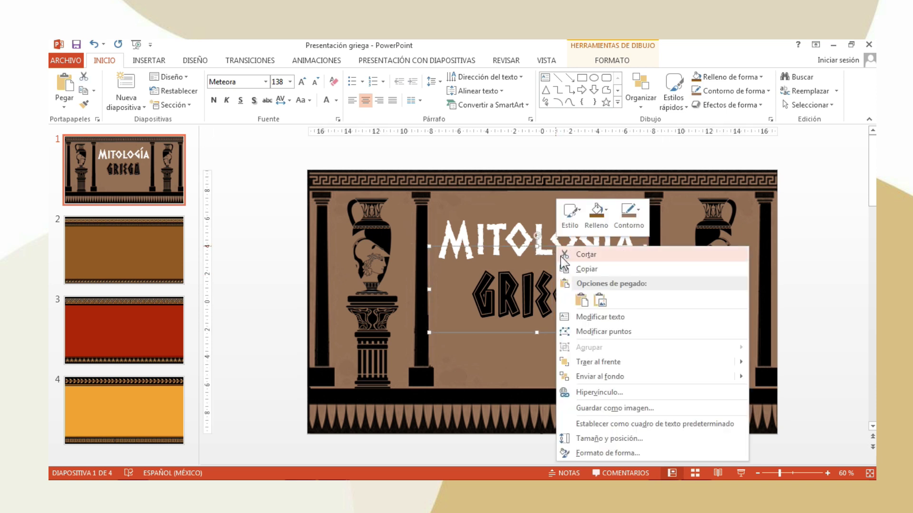
- Give the GRIEGA text a solid white outline in Formato de forma
click(583, 453)
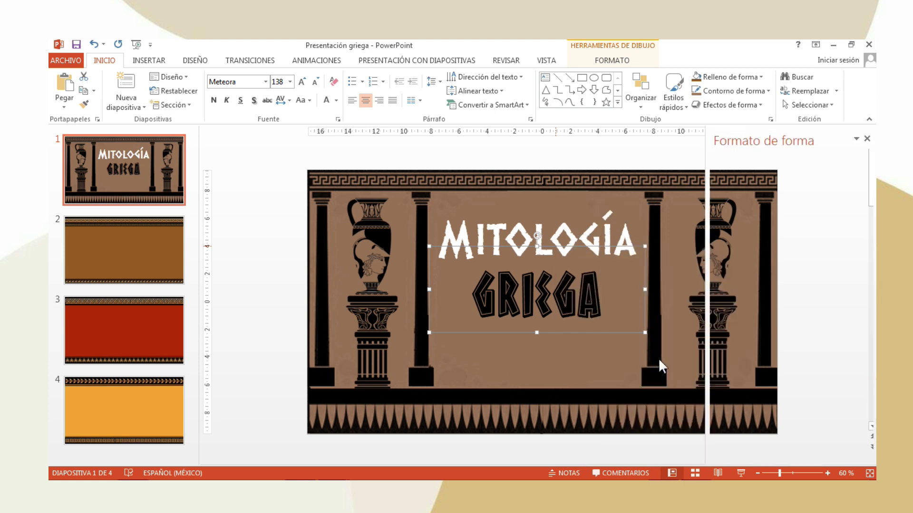
click(825, 161)
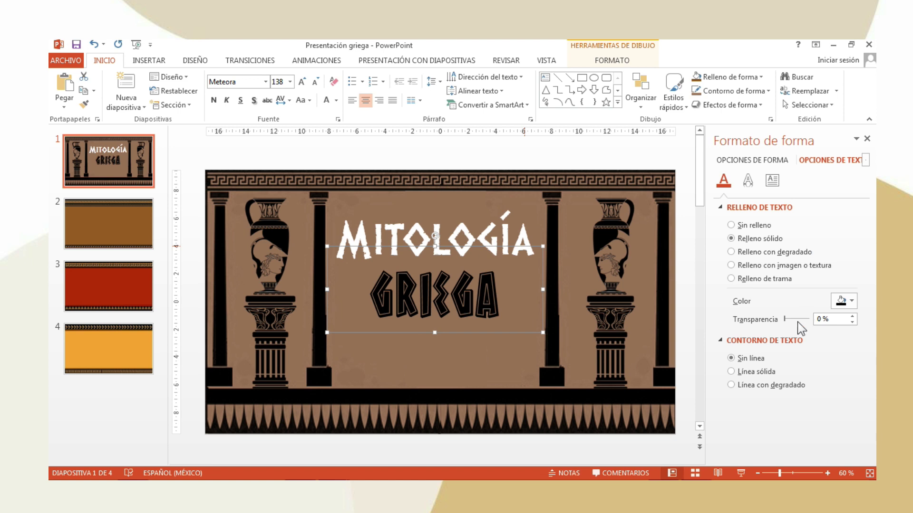
click(756, 373)
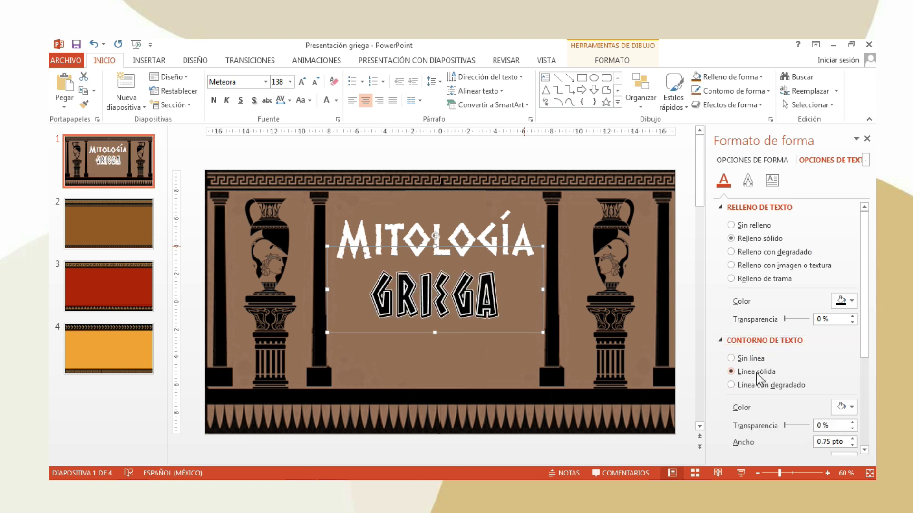
click(843, 408)
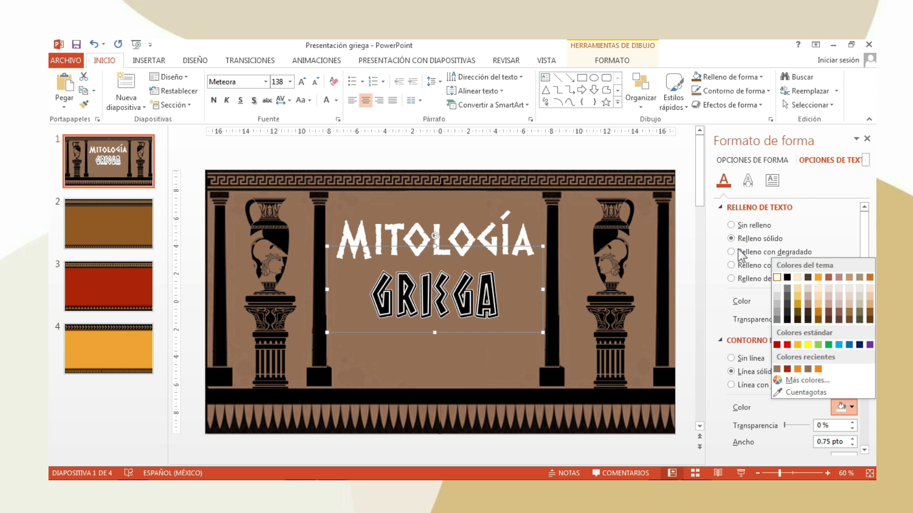
click(776, 369)
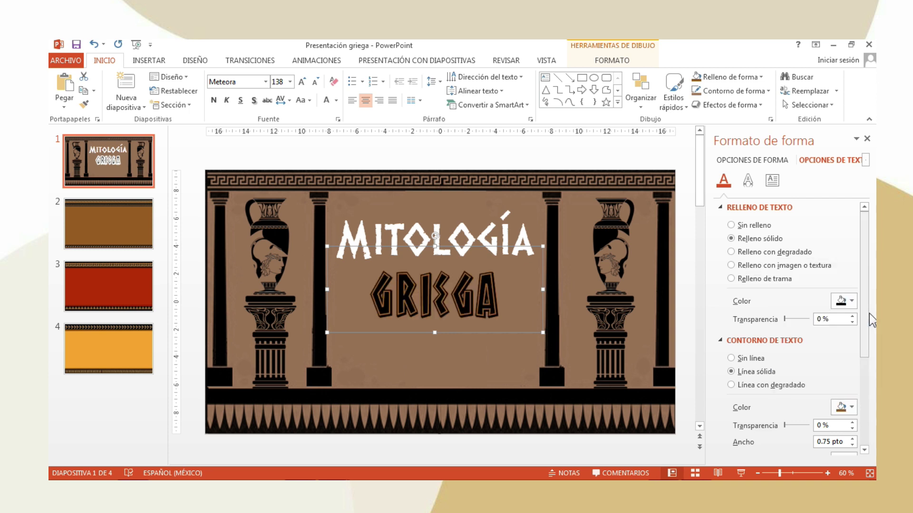
click(843, 407)
click(777, 277)
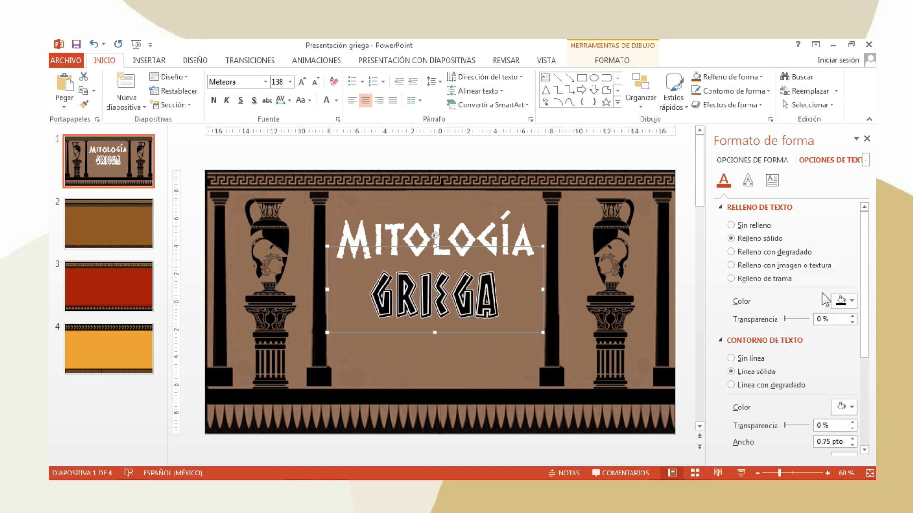
click(866, 139)
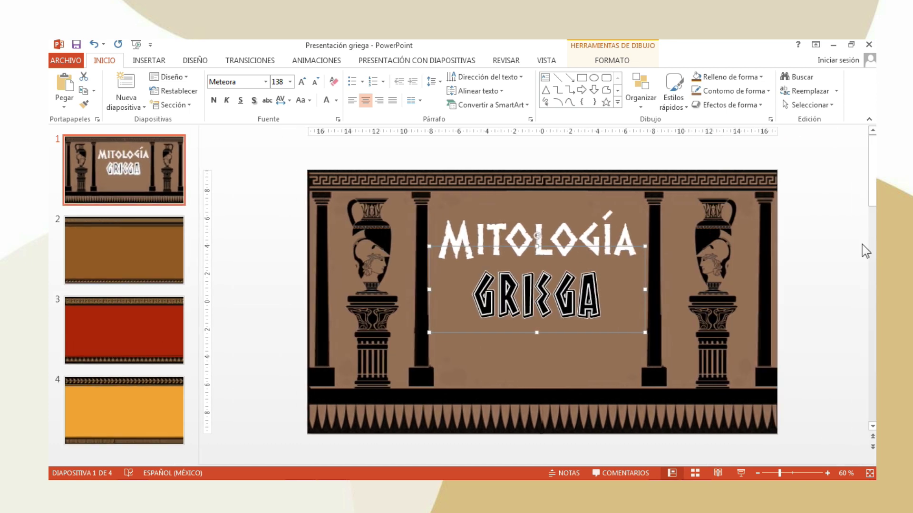
- Enlarge GRIEGA to size 166, then move to slide 2
click(302, 82)
click(819, 272)
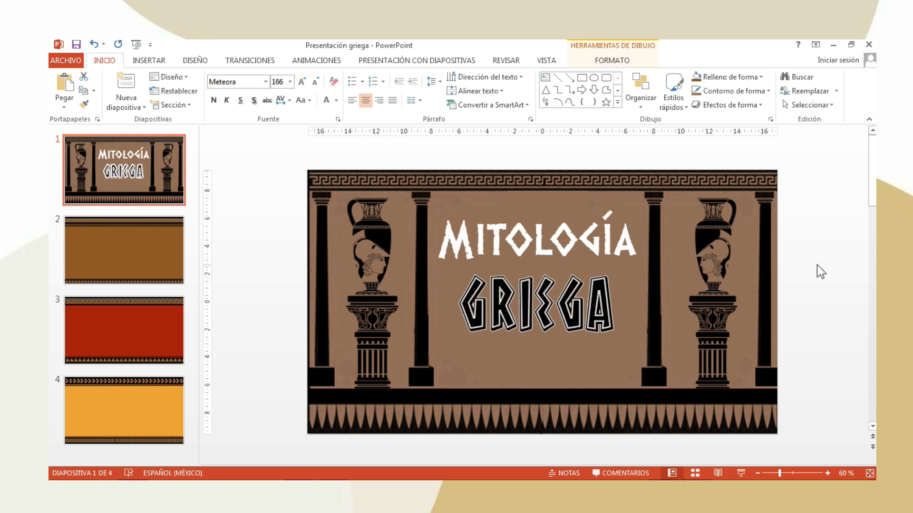
click(591, 219)
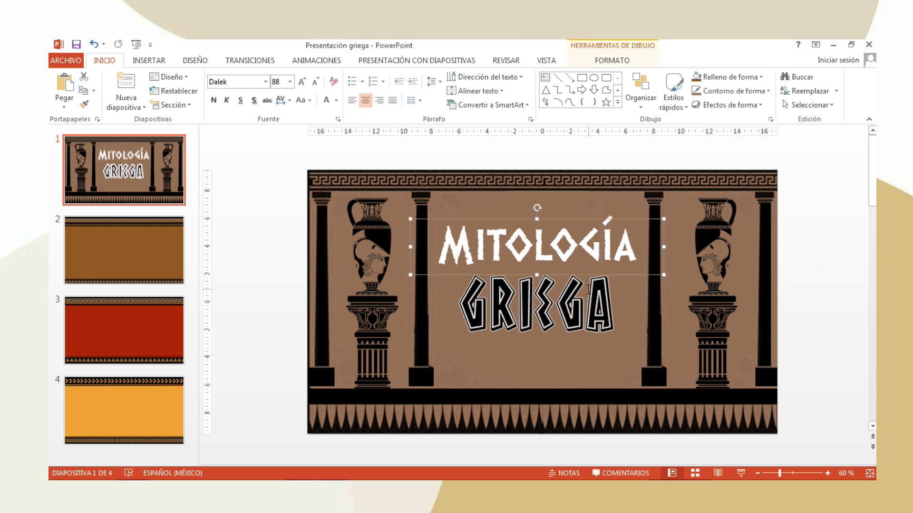
click(587, 270)
click(812, 271)
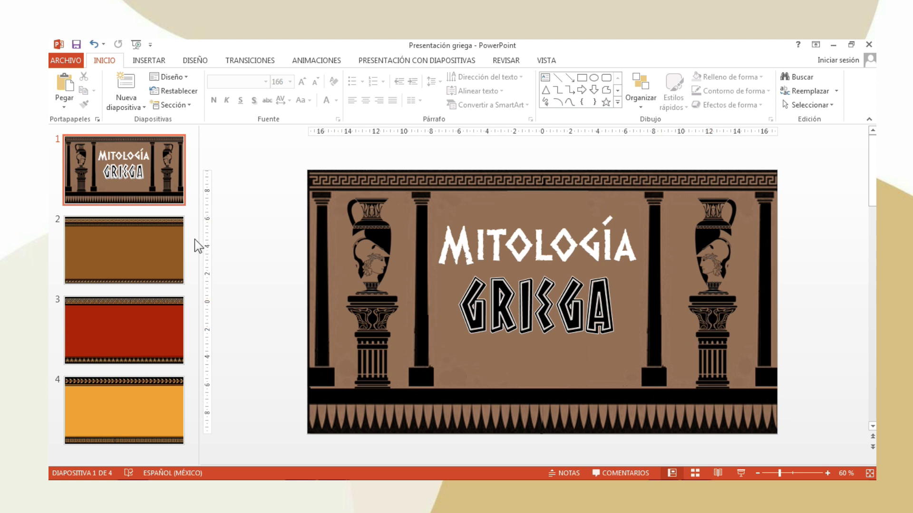
click(160, 240)
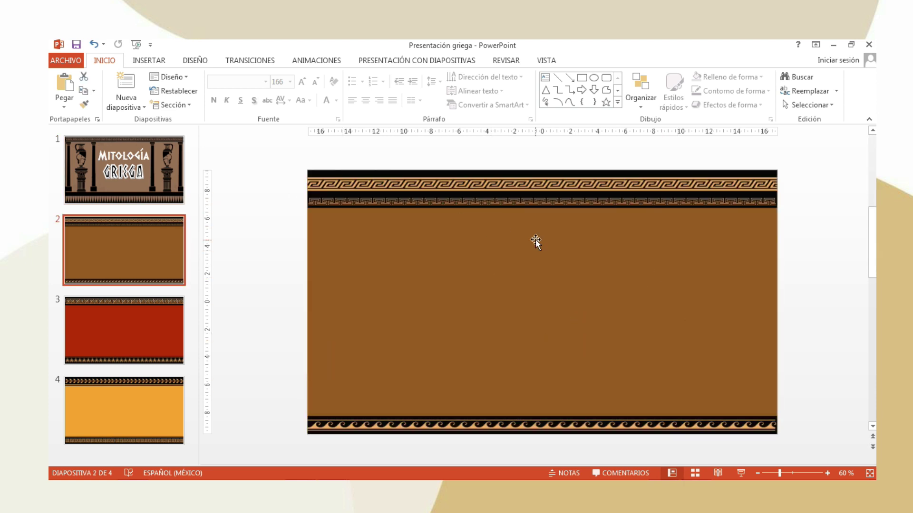
- Add the centred title '¿Qué es la Mitología Griega?' in Dalek Pinpoint at size 44
click(544, 77)
drag(337, 219, 586, 270)
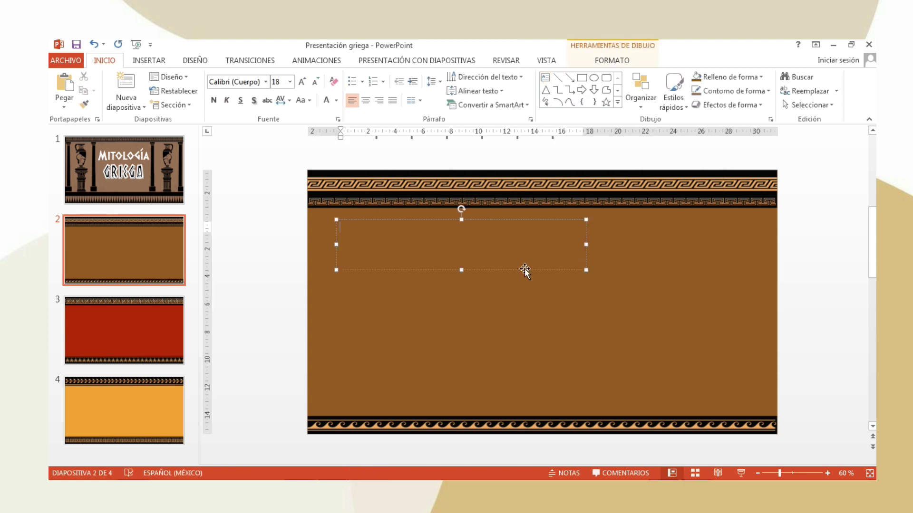
text(¿Qué es la Mitología Griega?)
click(365, 100)
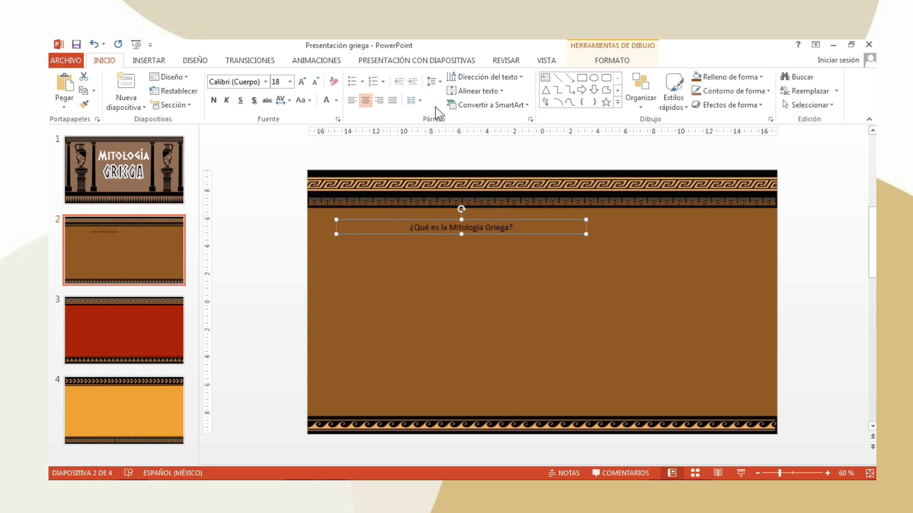
click(302, 80)
click(301, 80)
click(302, 79)
click(301, 80)
click(302, 79)
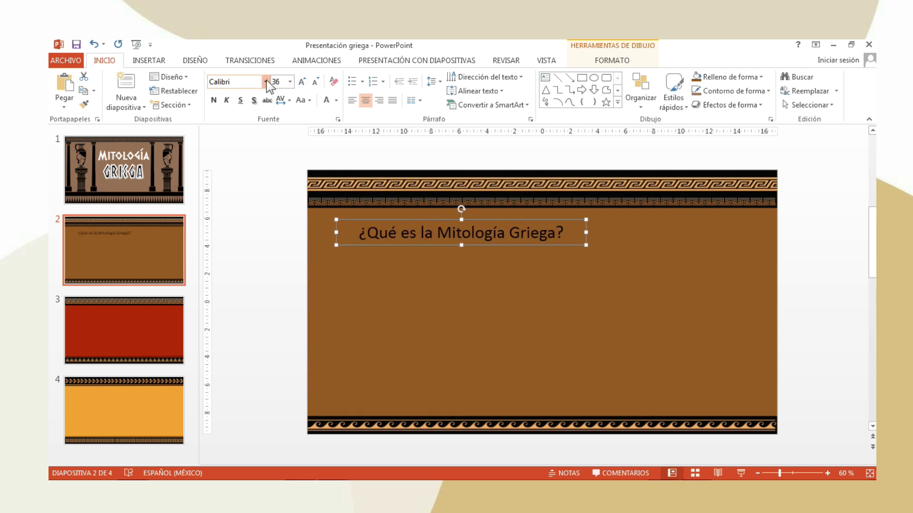
click(266, 81)
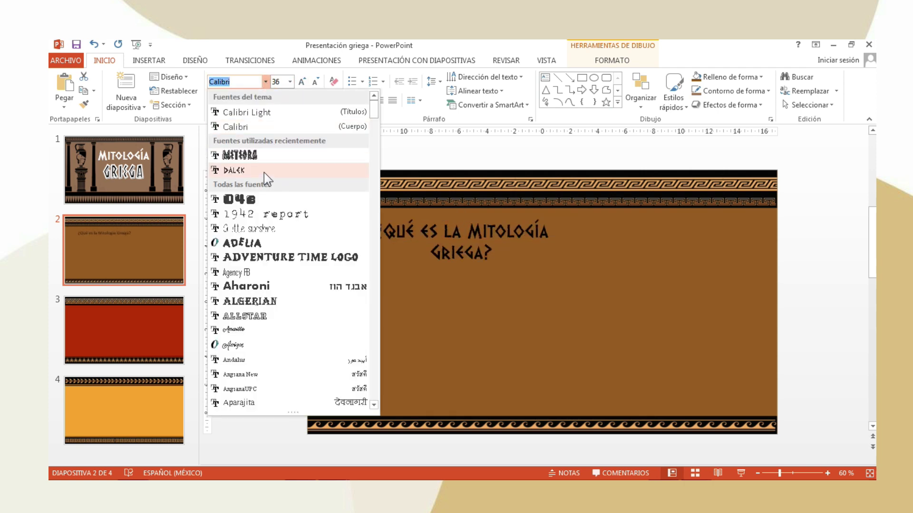
drag(372, 112, 374, 195)
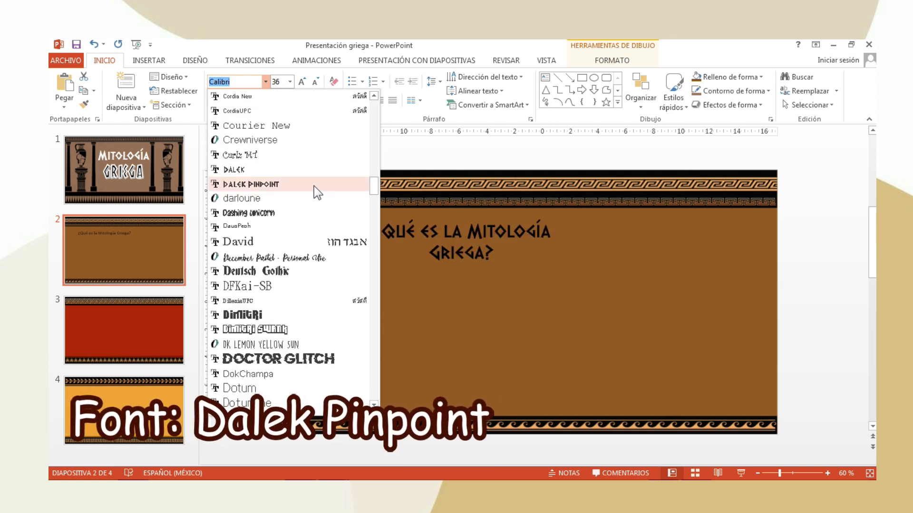
click(314, 187)
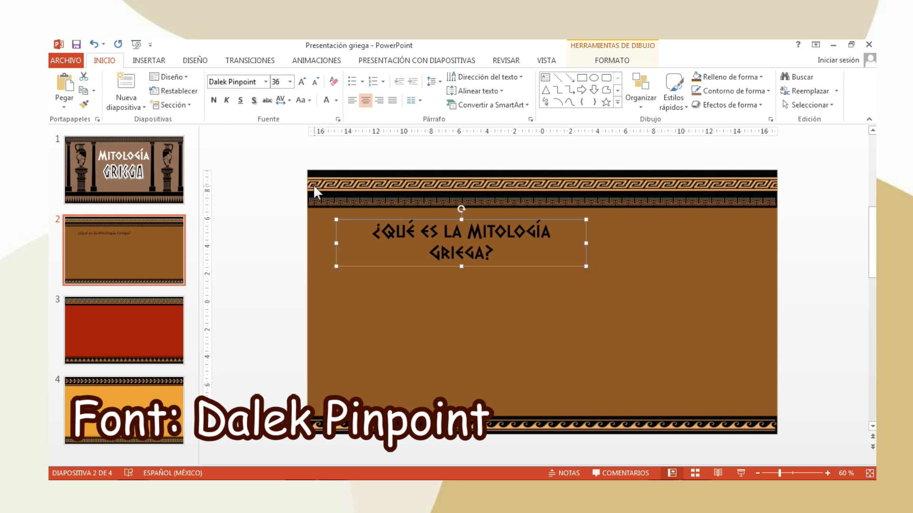
click(301, 82)
click(301, 81)
- Move and widen the title box toward the top-left and make its text white
click(152, 155)
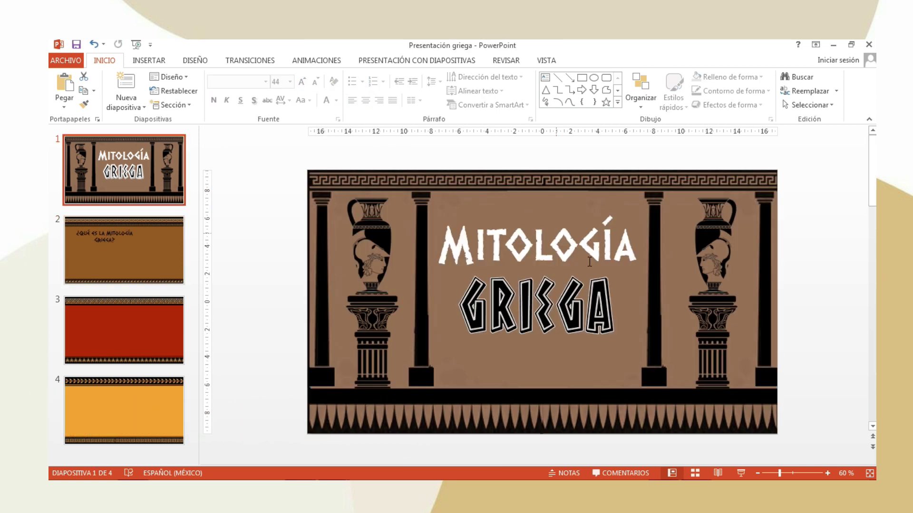
click(167, 261)
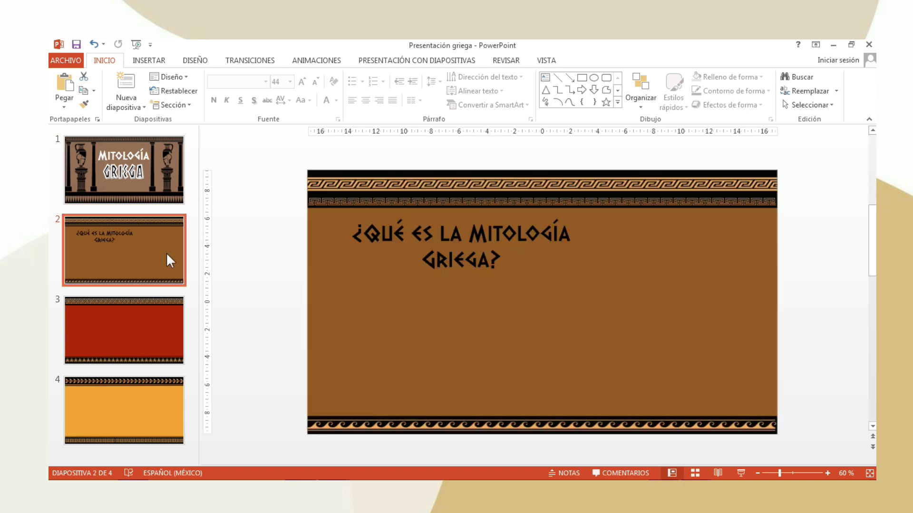
click(451, 233)
drag(441, 219, 419, 210)
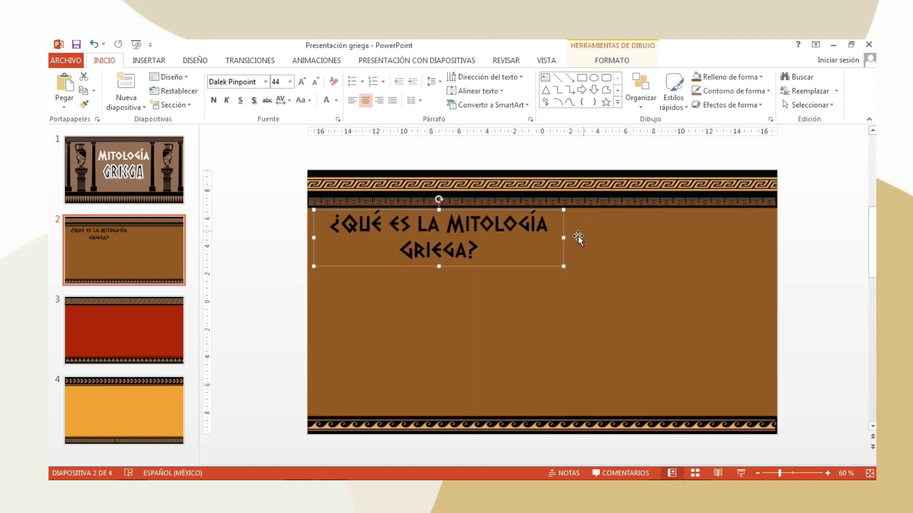
mouse_move(564, 238)
mouse_down()
mouse_move(644, 237)
mouse_move(548, 247)
mouse_up()
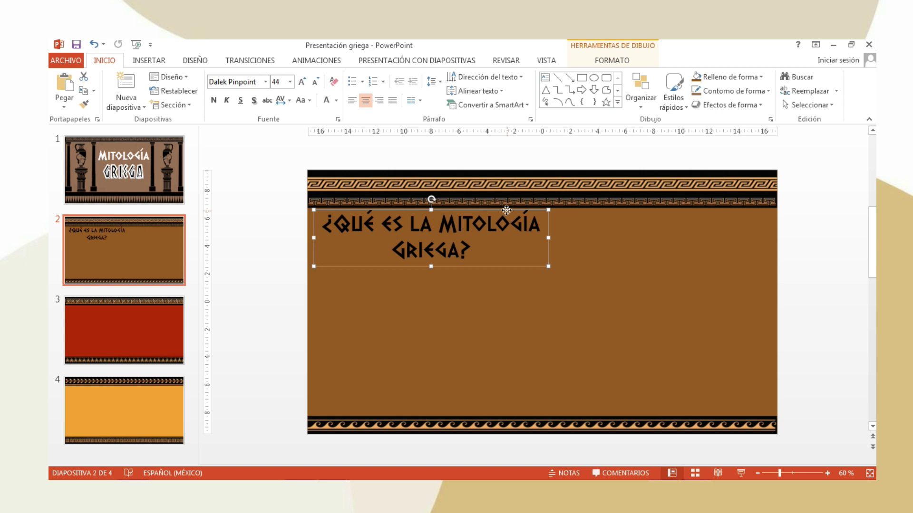
drag(506, 210, 505, 212)
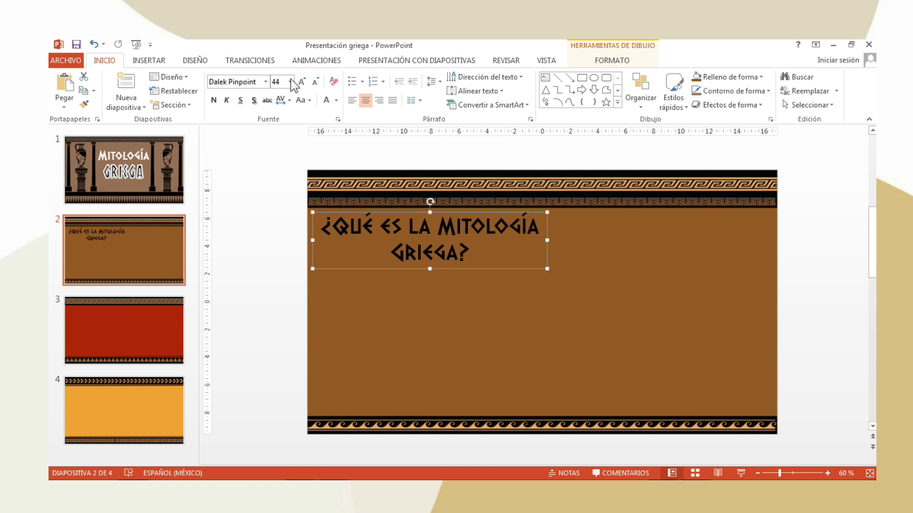
click(331, 104)
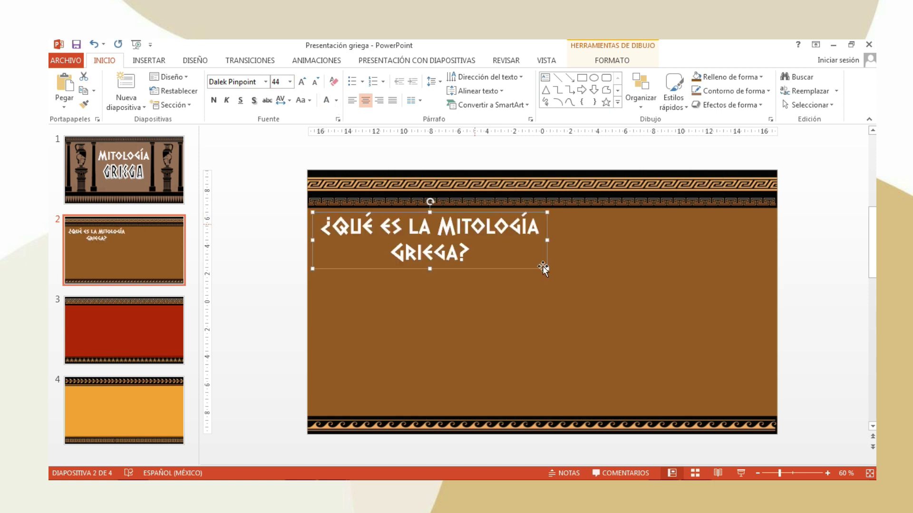
- Fill the slide 2 title text with a gold picture texture
right_click(504, 214)
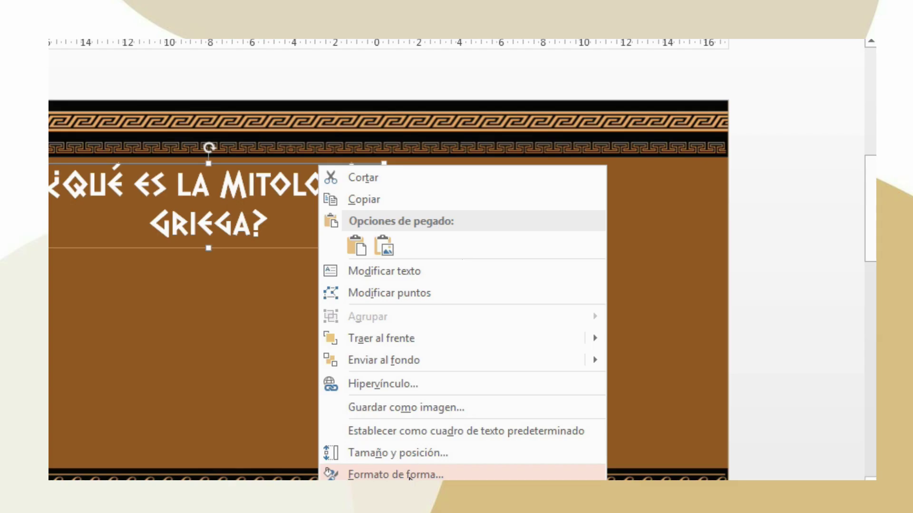
click(565, 421)
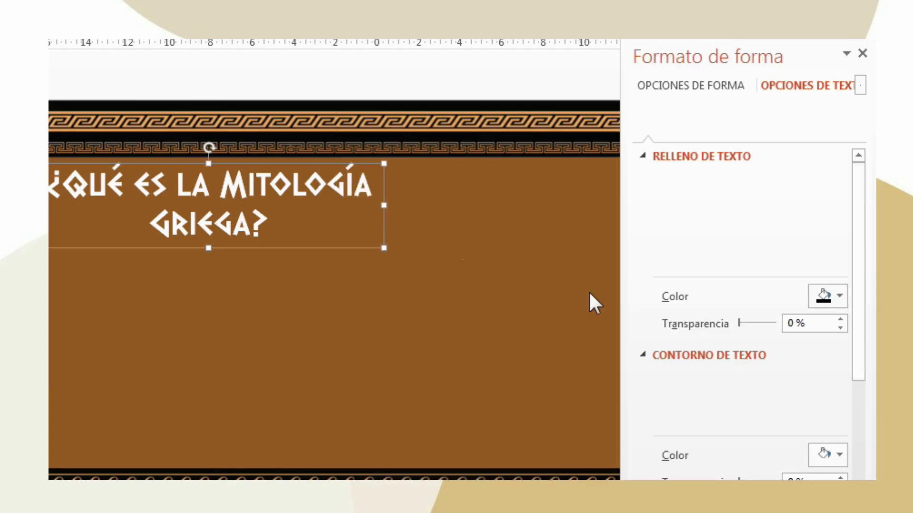
click(784, 90)
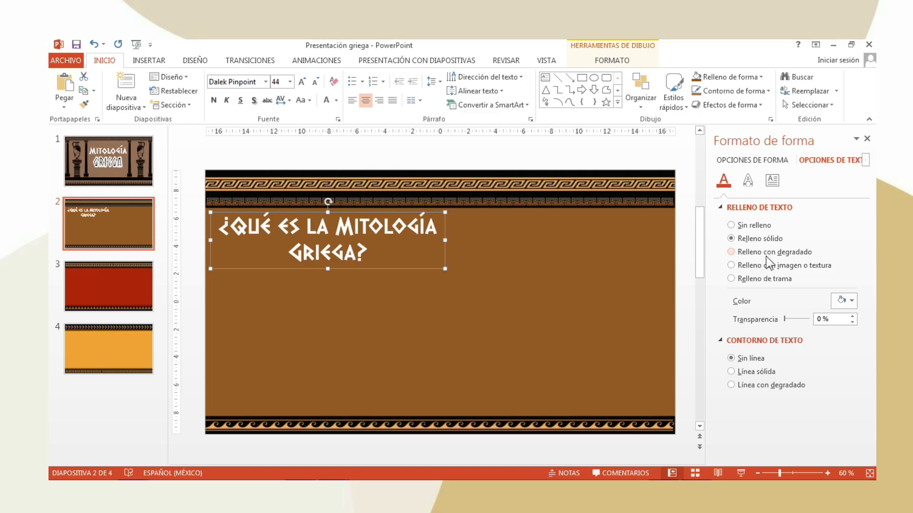
click(767, 271)
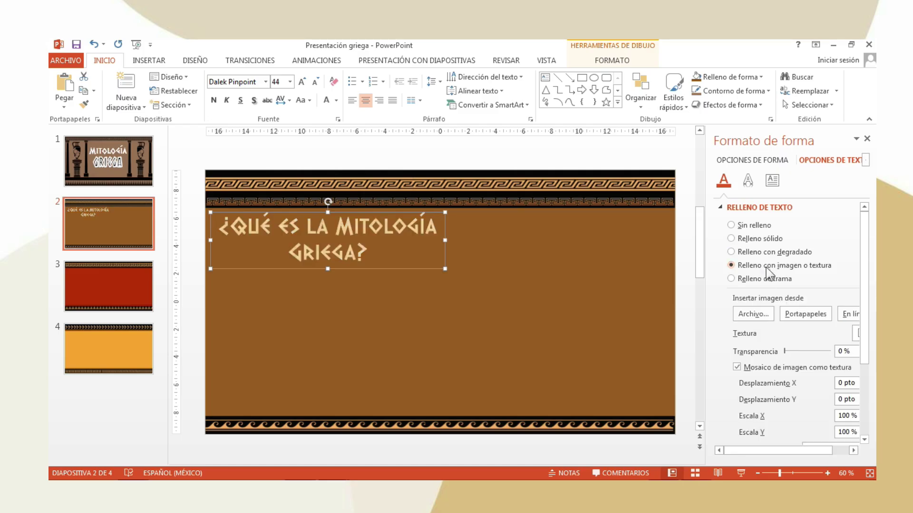
click(760, 314)
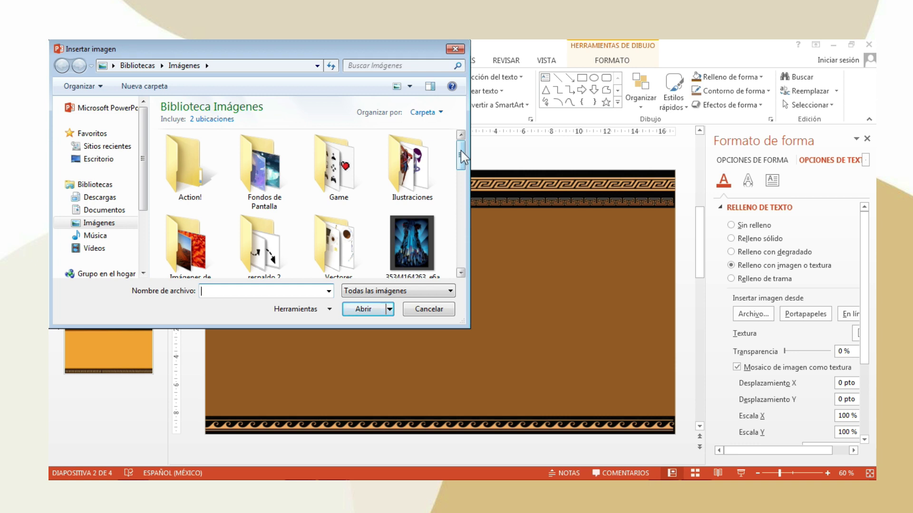
scroll(461, 150, down, 2)
scroll(461, 151, down, 3)
scroll(461, 151, down, 2)
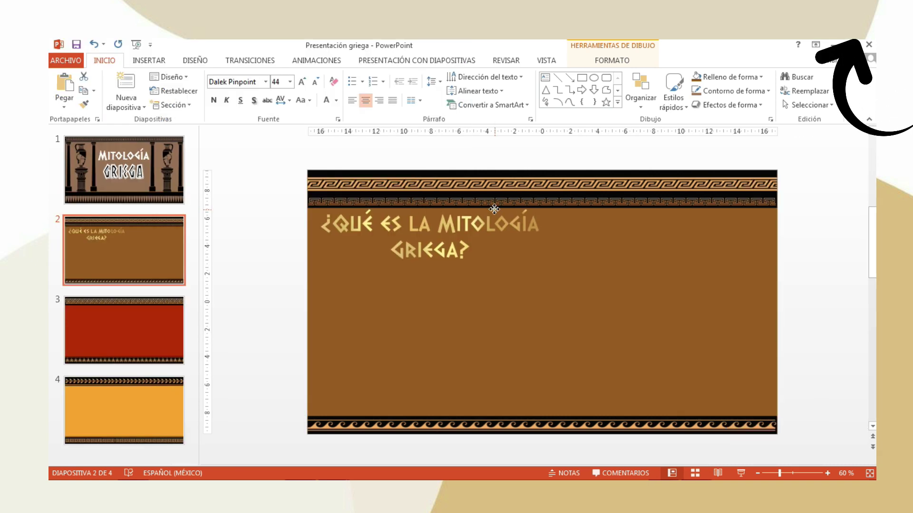
click(524, 200)
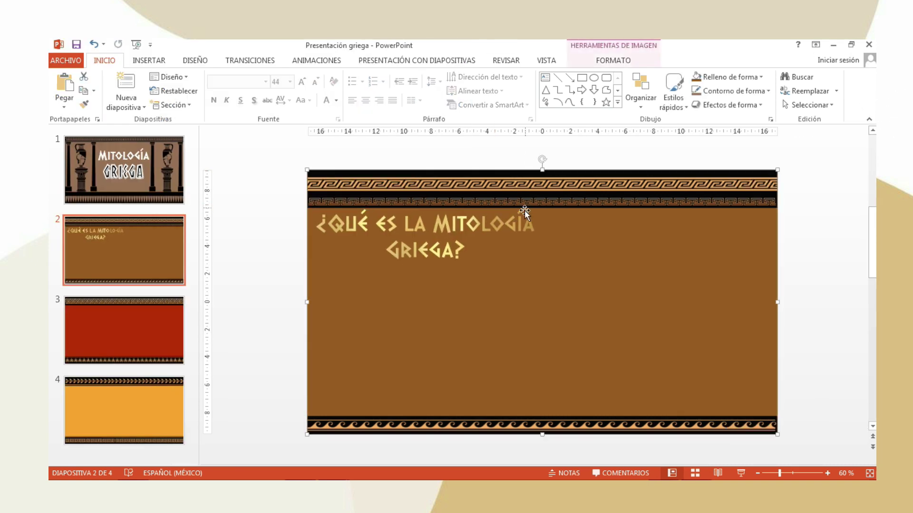
- Shift the title slightly right and draw an empty text box beneath it
click(523, 210)
drag(523, 209, 532, 207)
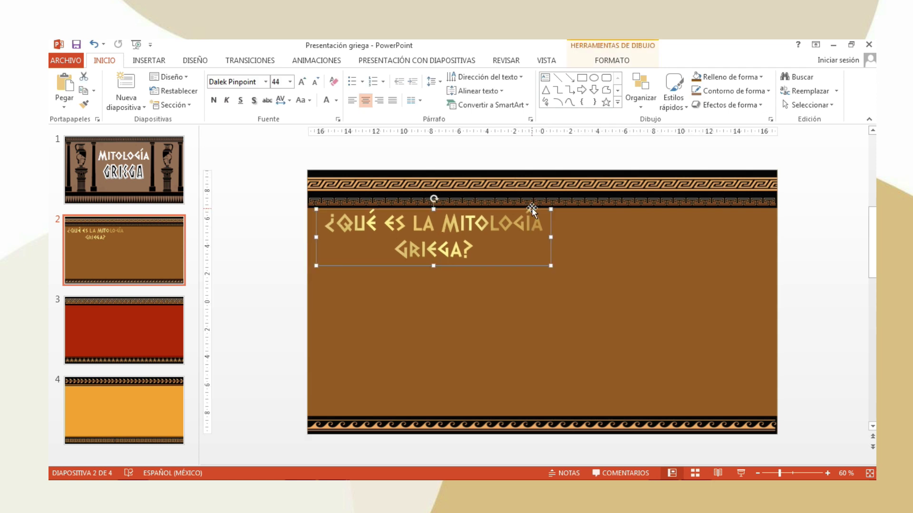
click(534, 175)
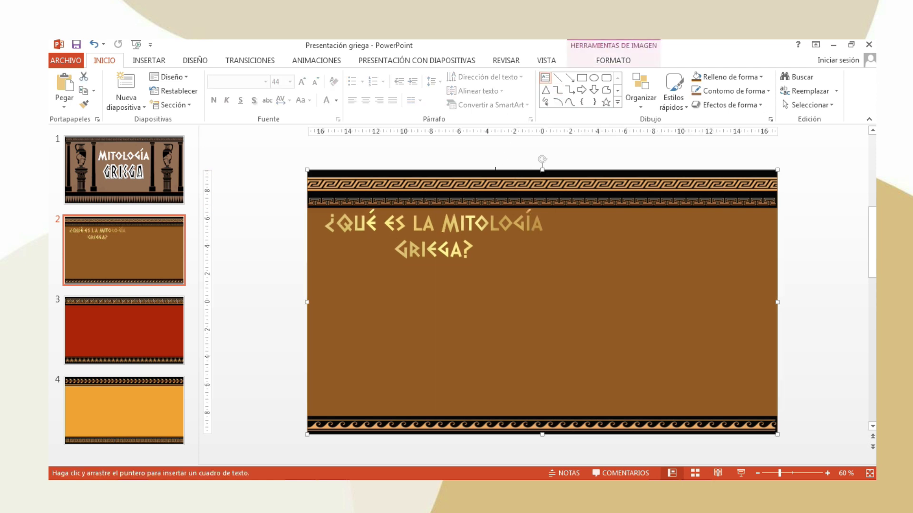
drag(330, 272, 541, 398)
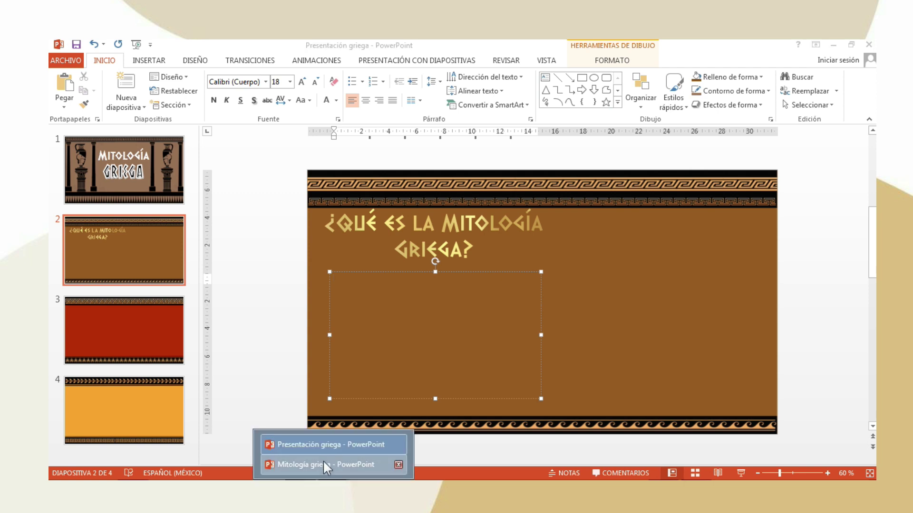
- Copy the definition paragraph from the Mitología griega deck's slide 2 and return to Presentación griega
click(323, 460)
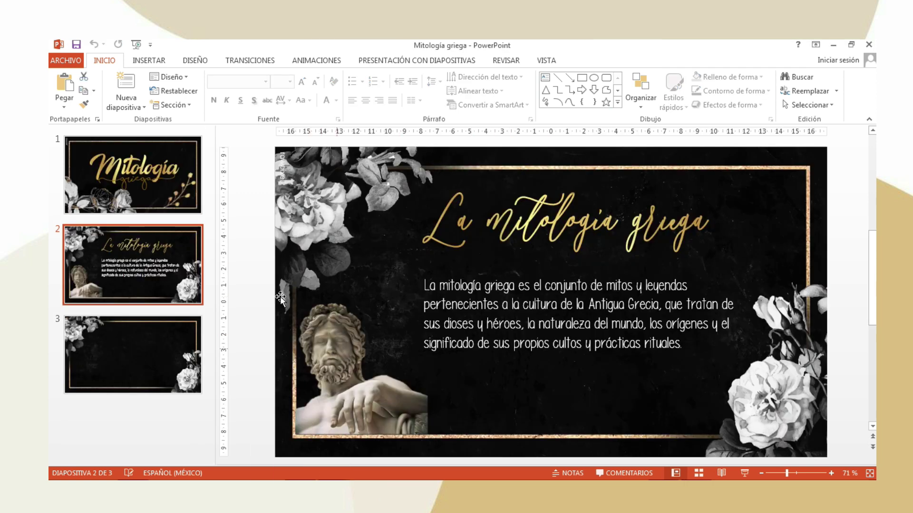
click(183, 190)
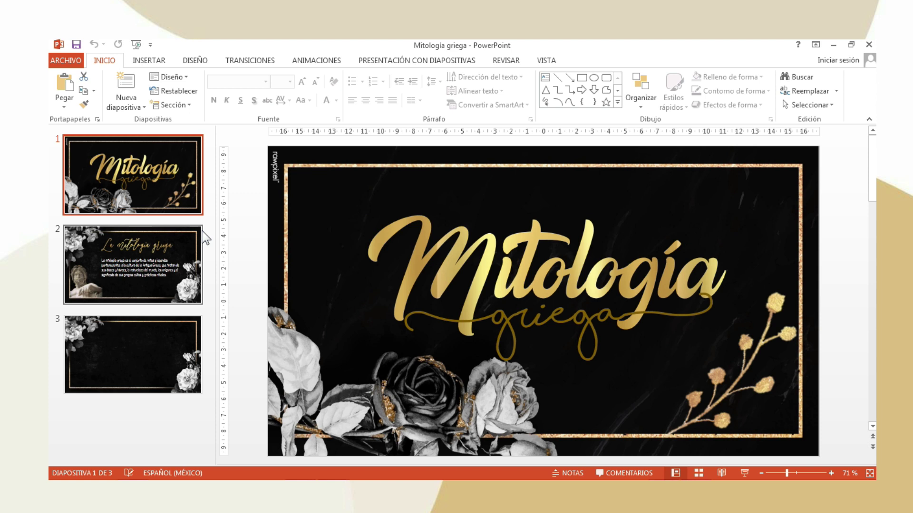
click(598, 323)
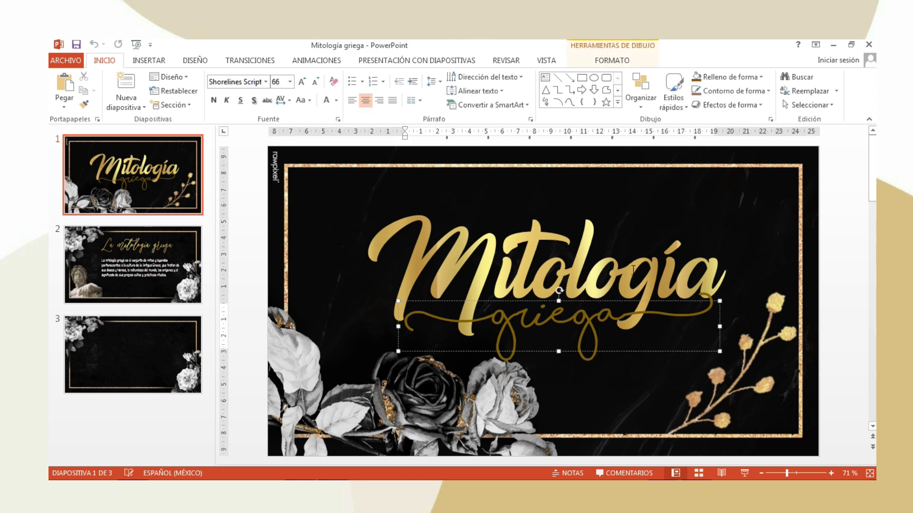
click(109, 265)
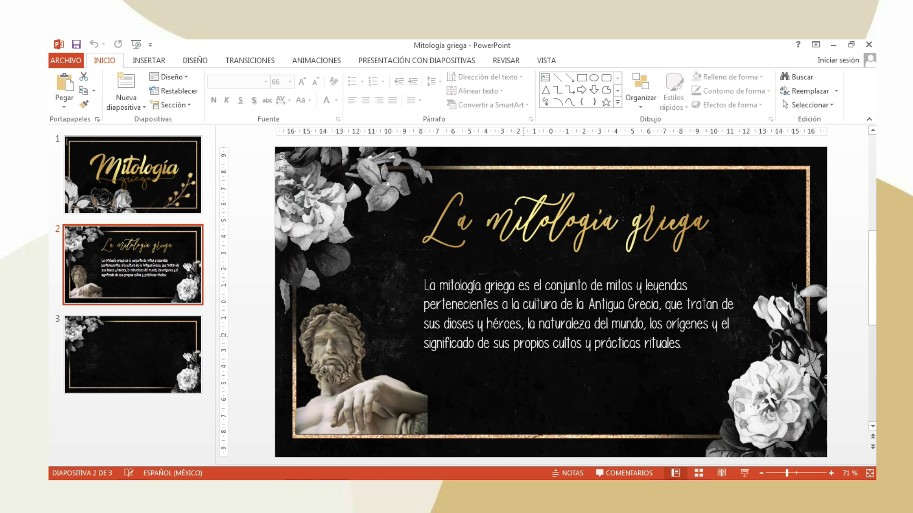
click(538, 285)
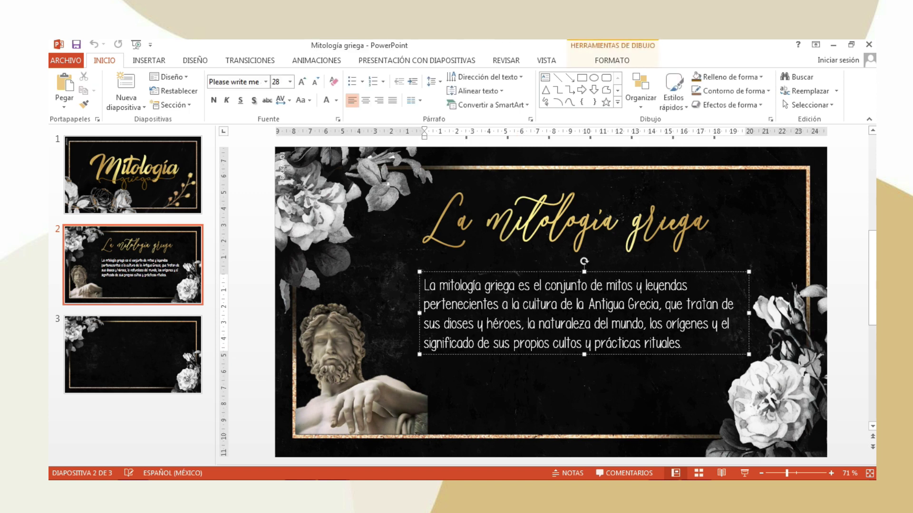
drag(423, 285, 698, 334)
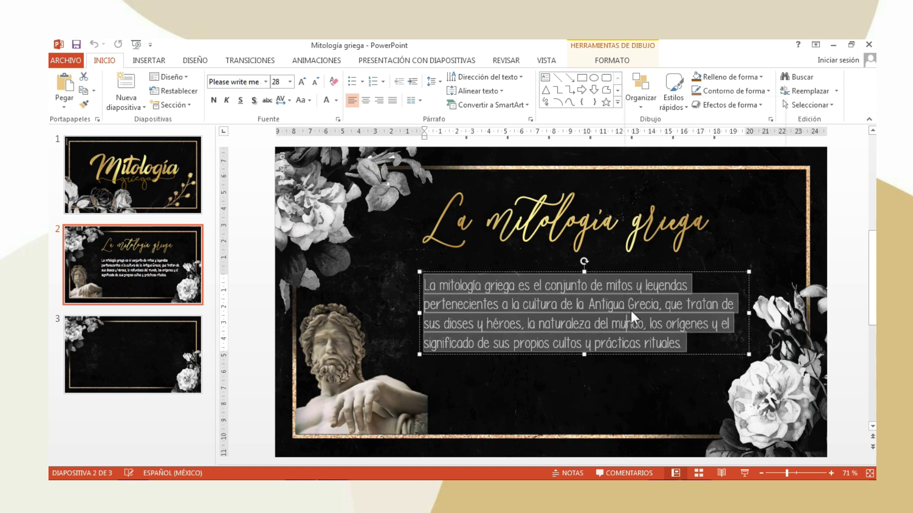
right_click(627, 326)
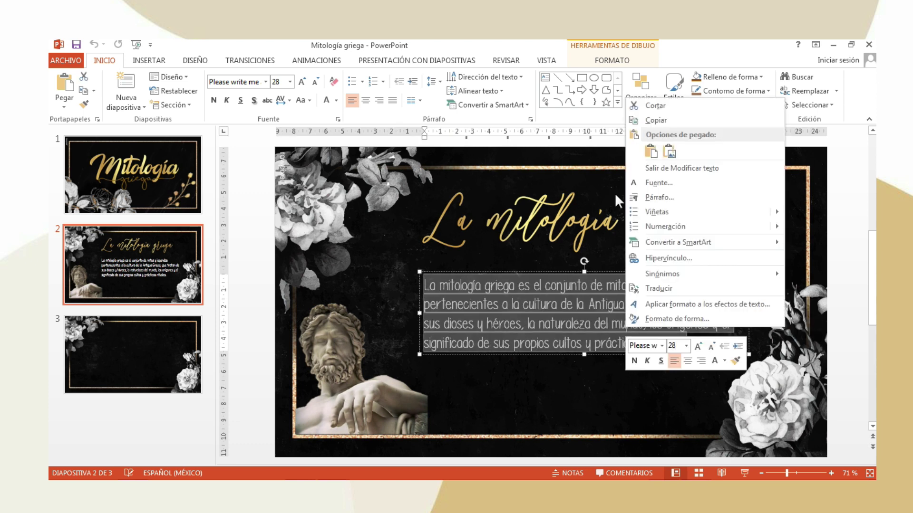
click(649, 123)
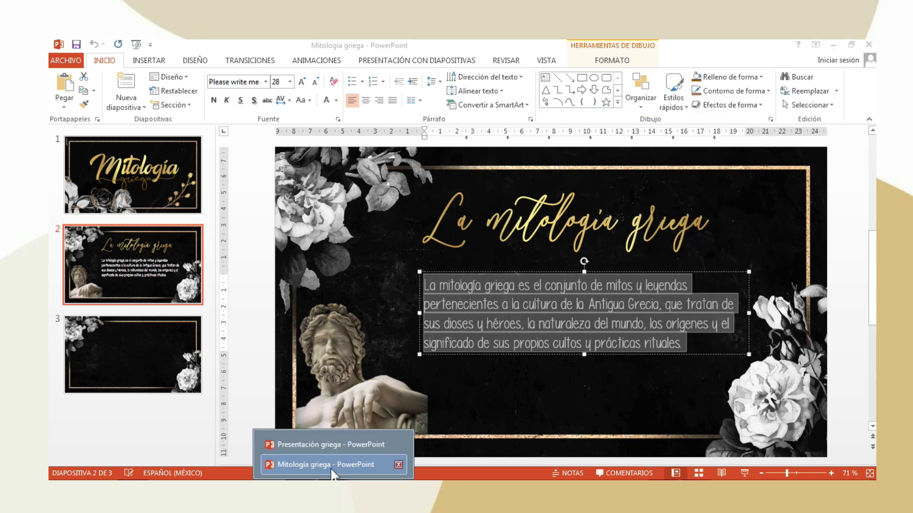
click(327, 444)
- Paste the Greek mythology definition into the text box and enlarge its font
click(64, 85)
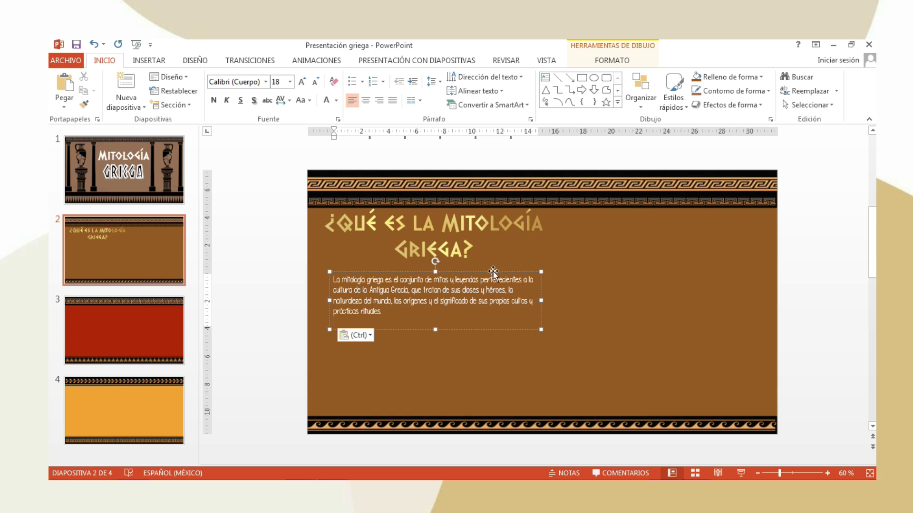
click(302, 82)
click(301, 81)
click(302, 82)
click(302, 81)
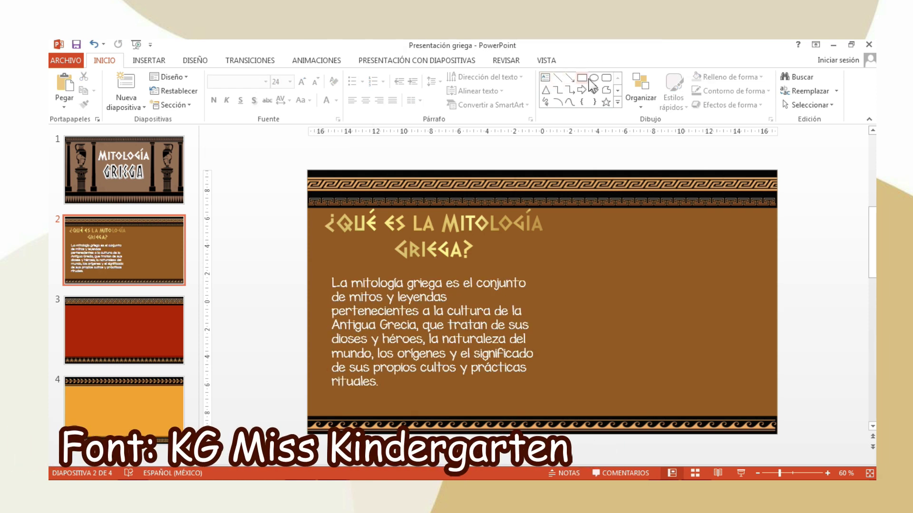
- Draw a rounded rectangle over the paragraph with black fill and no outline
click(603, 79)
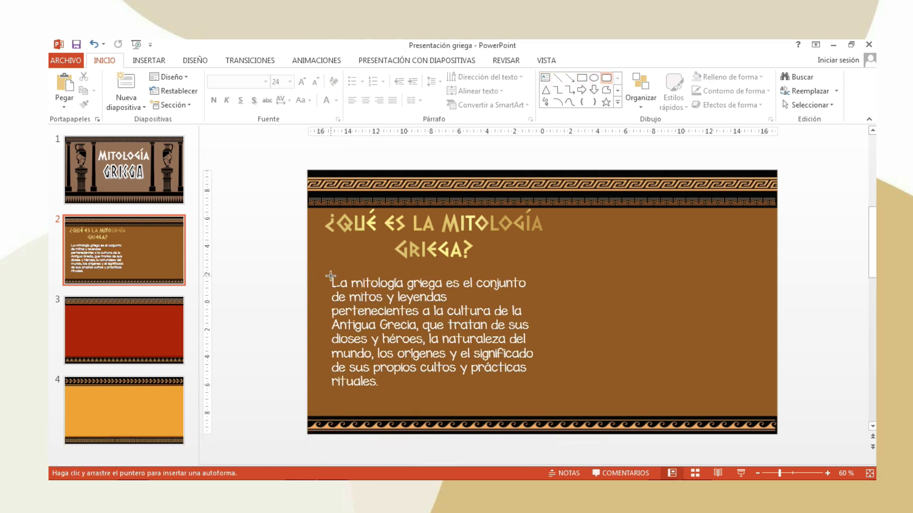
drag(324, 271, 550, 406)
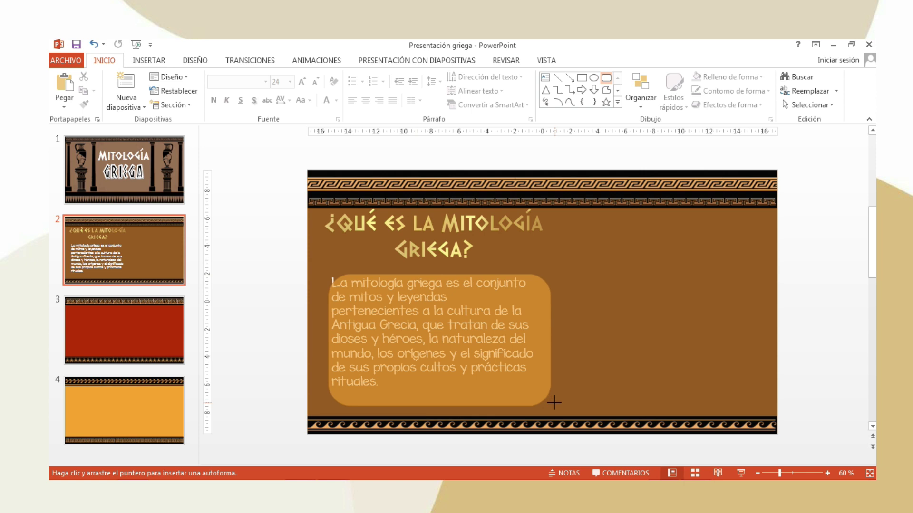
drag(522, 374, 517, 368)
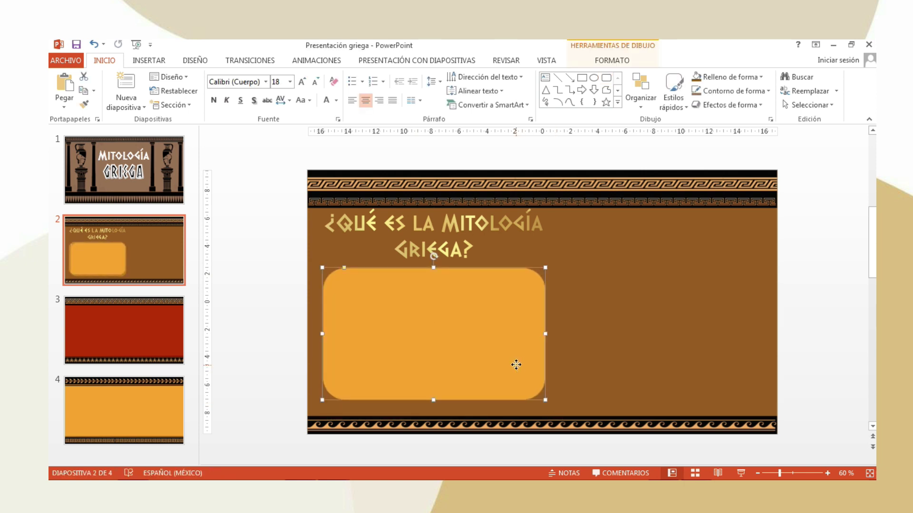
right_click(517, 368)
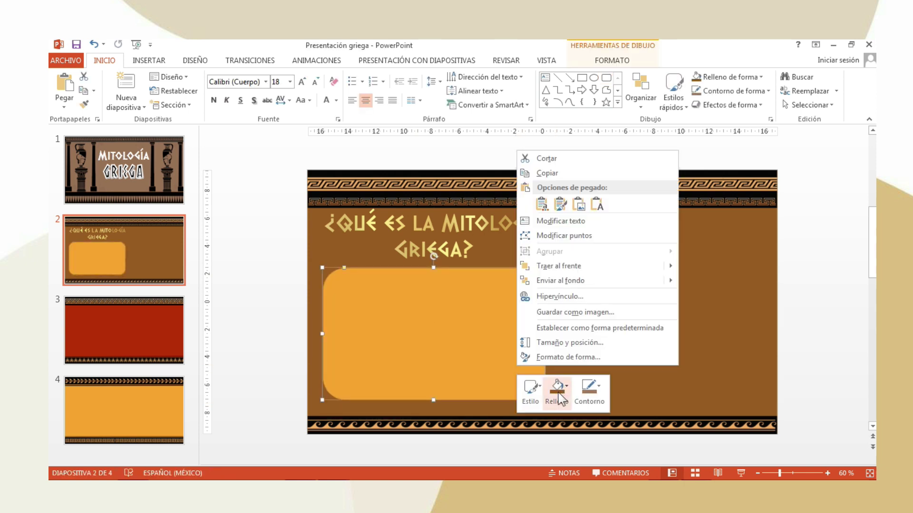
click(558, 386)
click(558, 191)
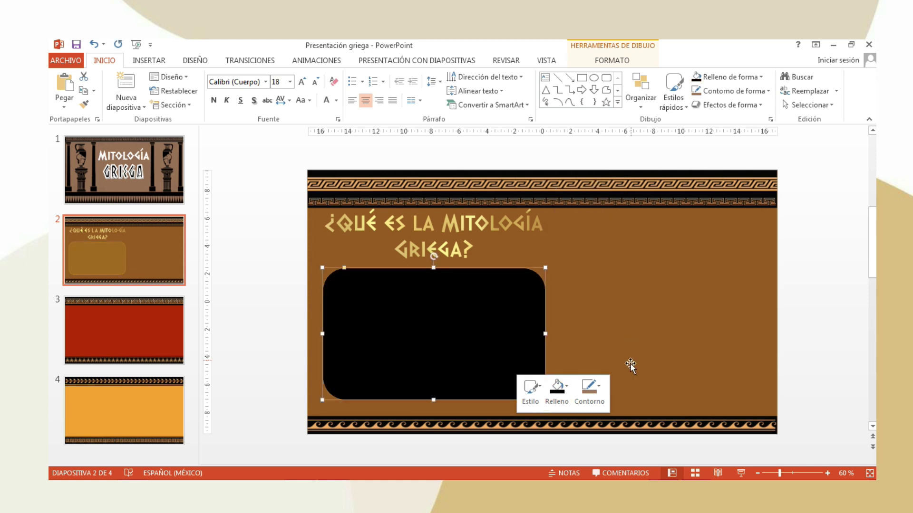
click(585, 398)
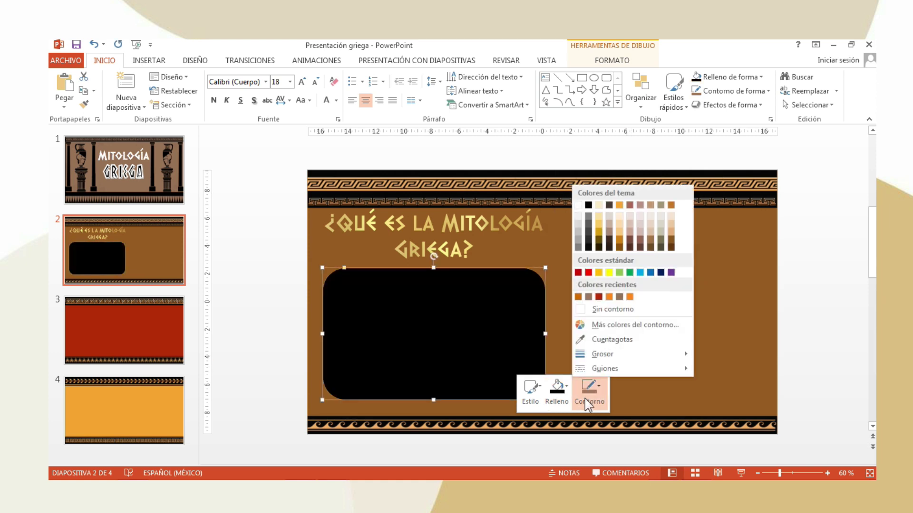
click(594, 307)
- Bring the definition text in front so it sits on the black box
drag(547, 287, 732, 286)
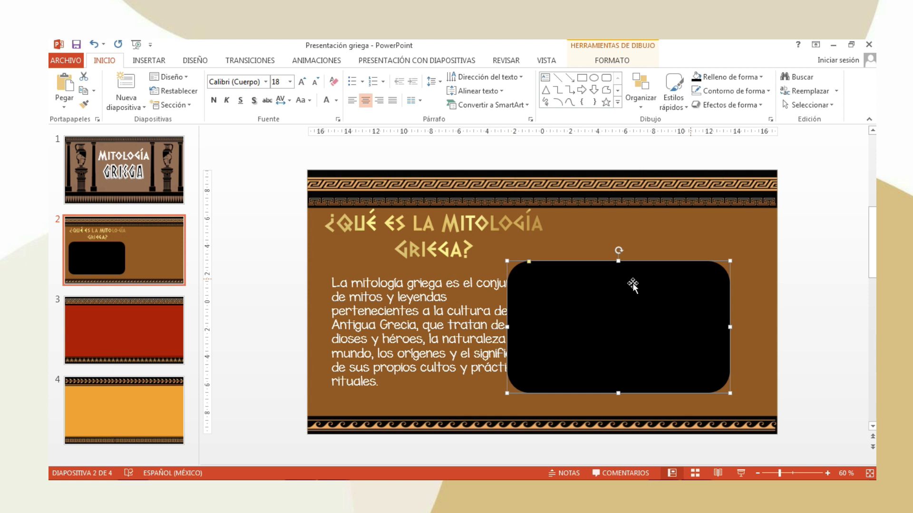
click(452, 297)
click(452, 275)
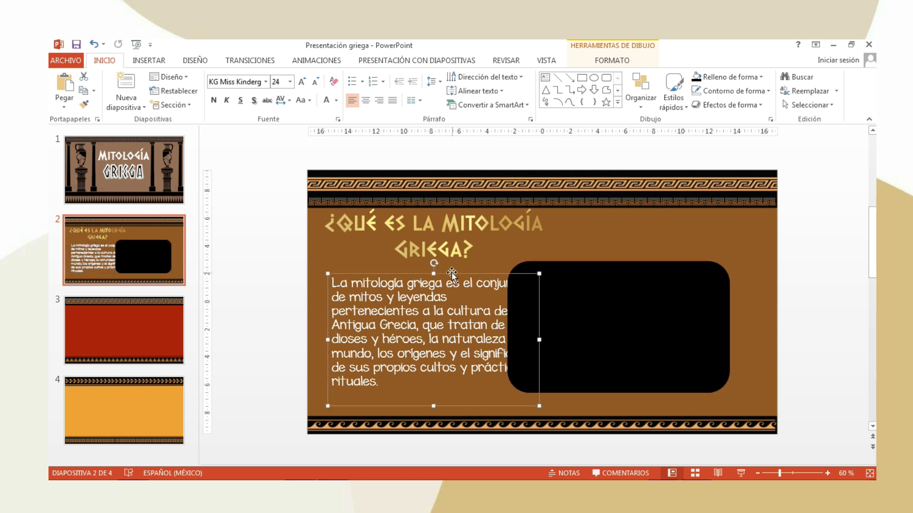
right_click(452, 274)
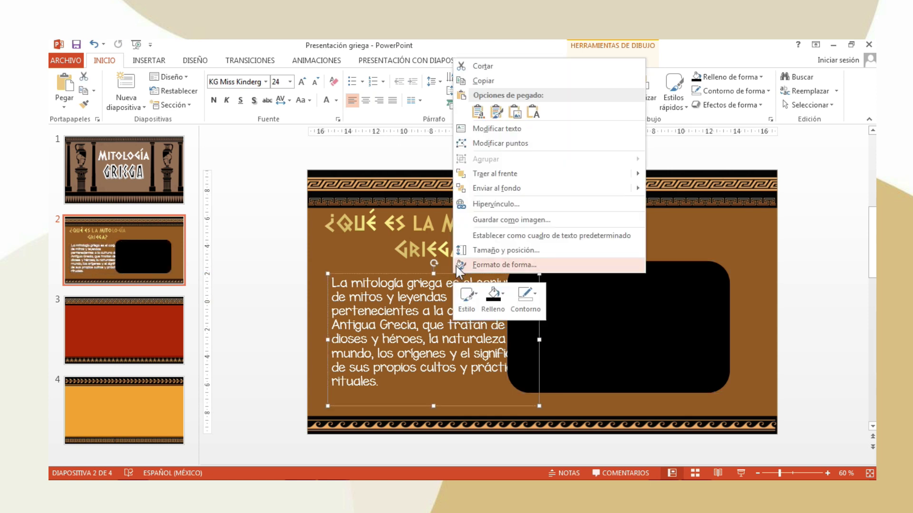
mouse_move(495, 173)
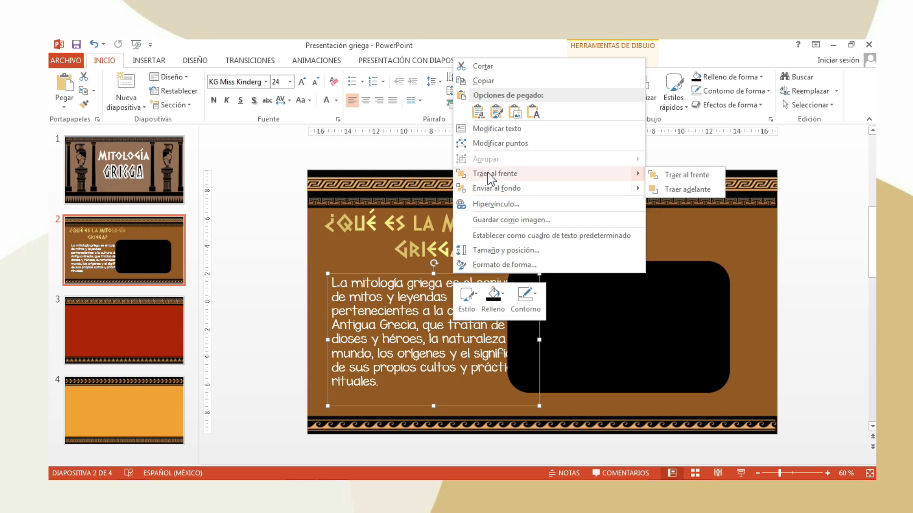
click(487, 172)
drag(594, 281, 389, 285)
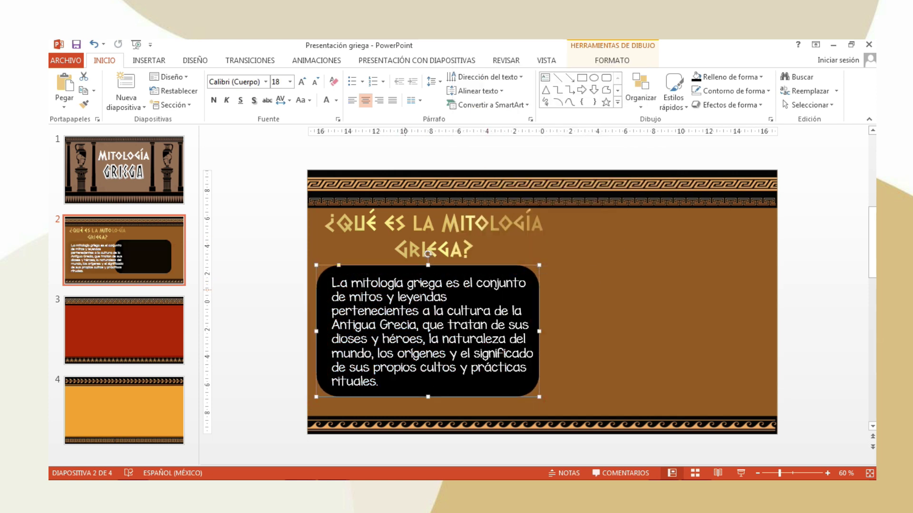
click(566, 164)
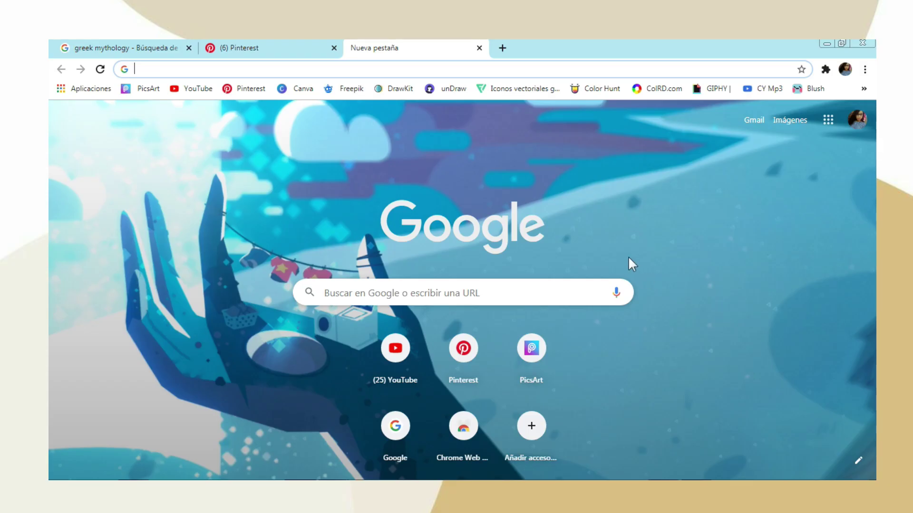
- Browse the 'greek mythology' Google Images results for the History 101 Zeus vase image
click(129, 41)
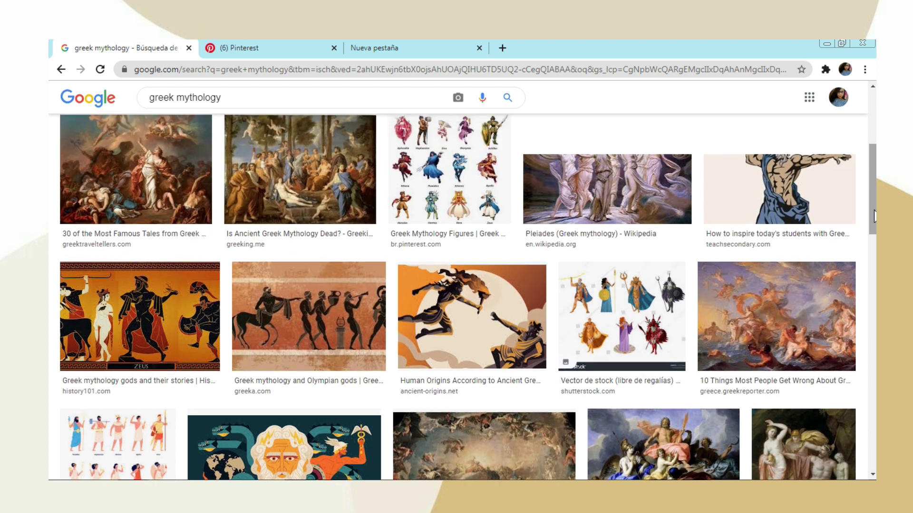
scroll(844, 220, up, 5)
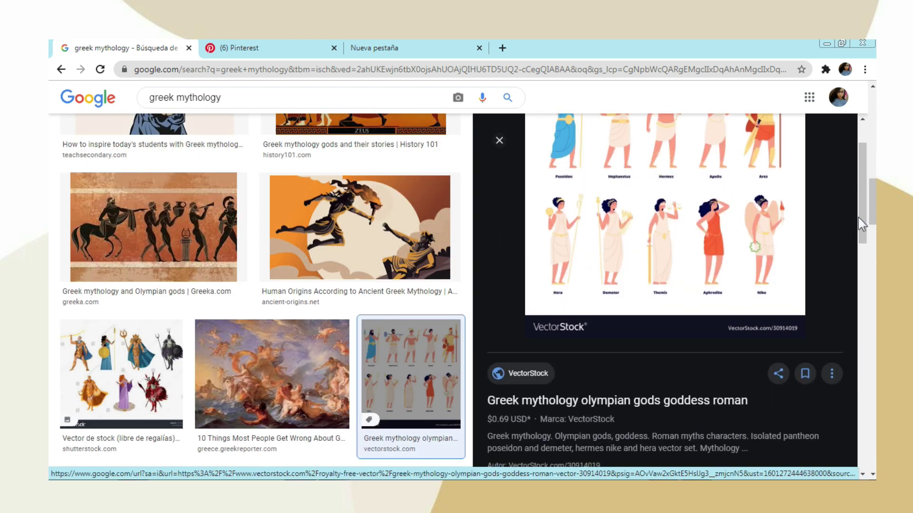
scroll(858, 215, up, 1)
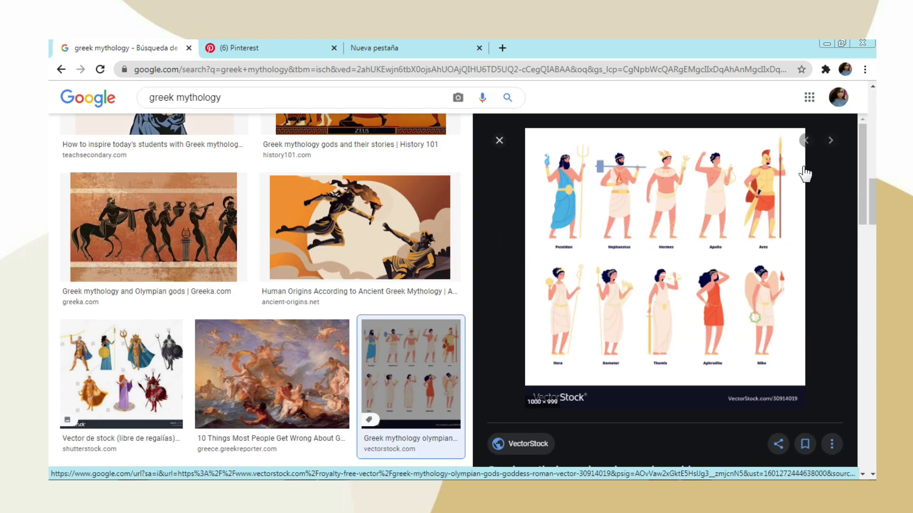
scroll(861, 272, down, 5)
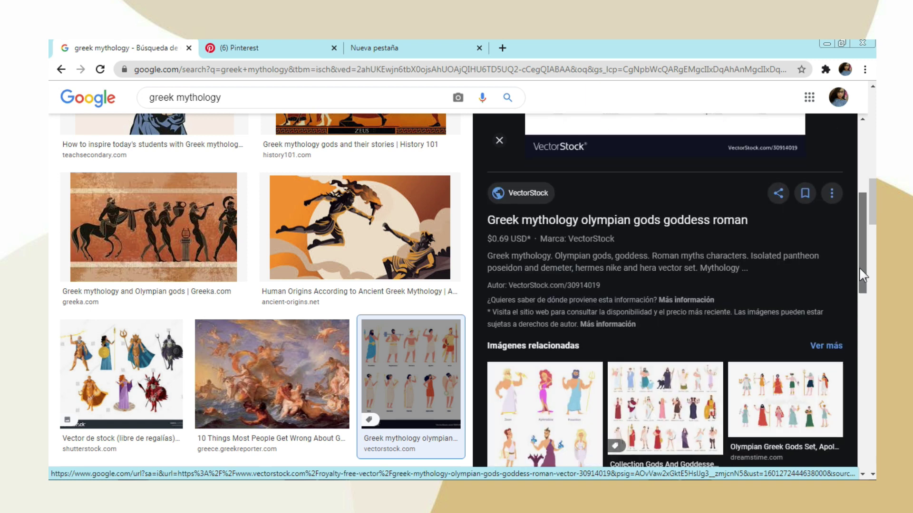
scroll(865, 309, down, 6)
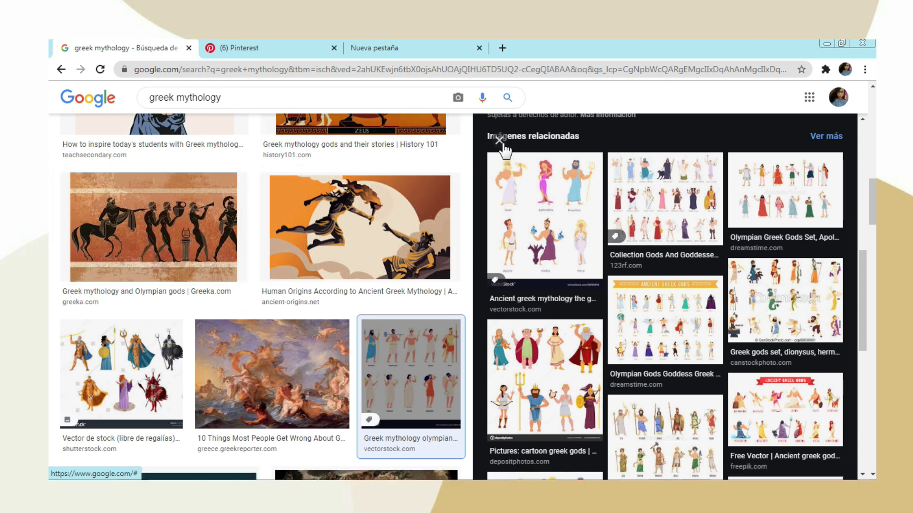
key(alt+Left)
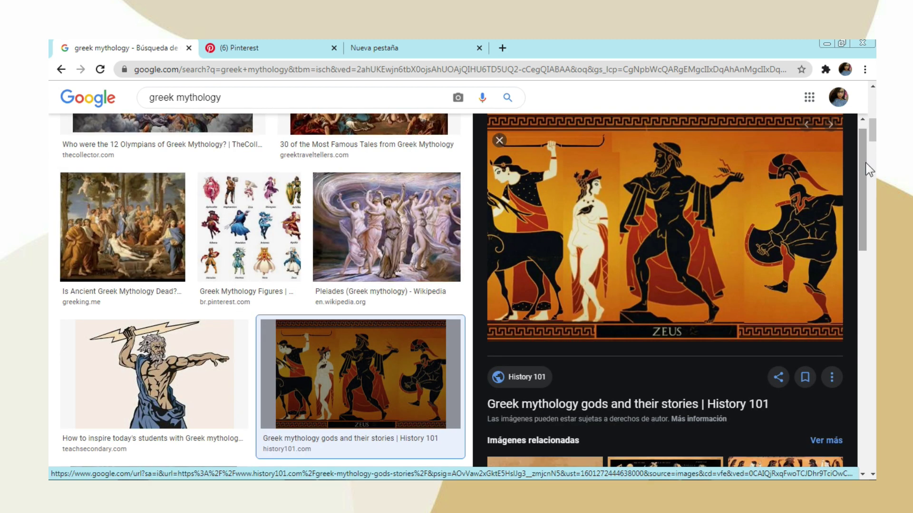
scroll(866, 180, down, 1)
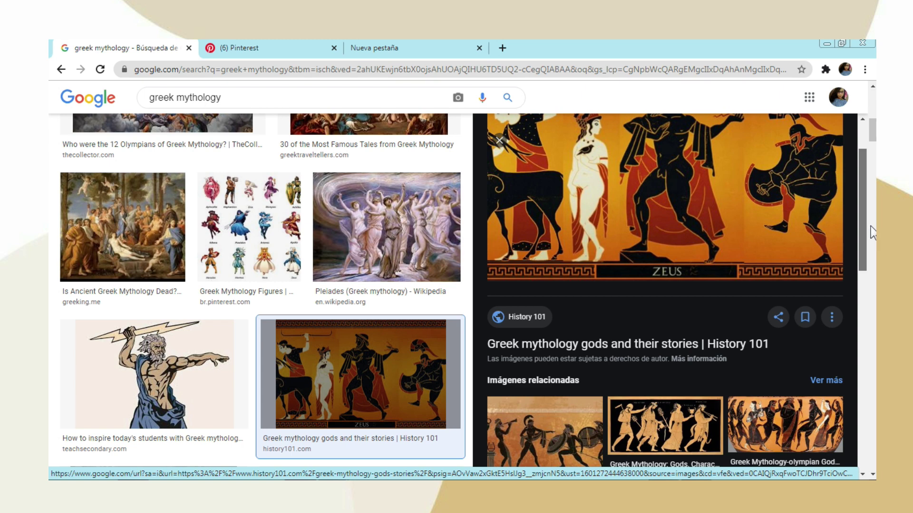
scroll(870, 235, down, 2)
scroll(869, 233, down, 3)
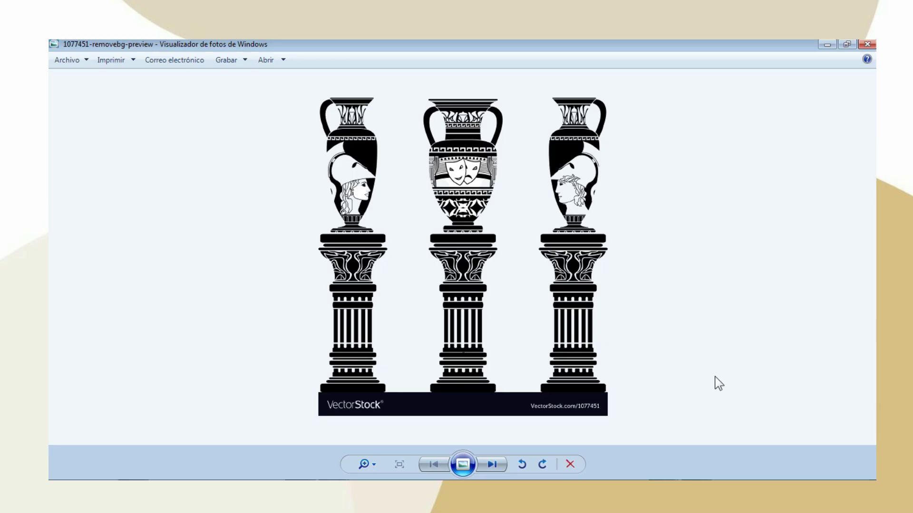
- Show the next downloaded Greek image in Windows Photo Viewer
key(Right)
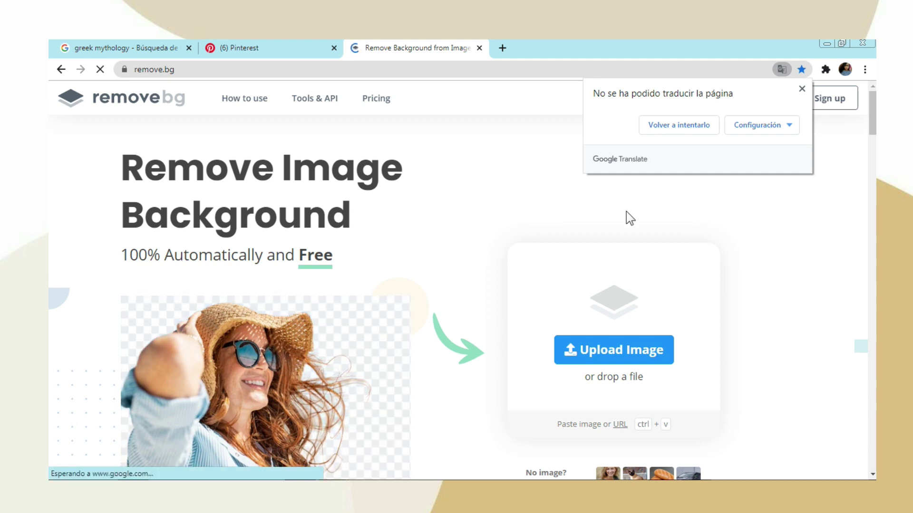
- Remove the background from image 1100929 in remove.bg, download the PNG, and drag it onto slide 2
click(806, 87)
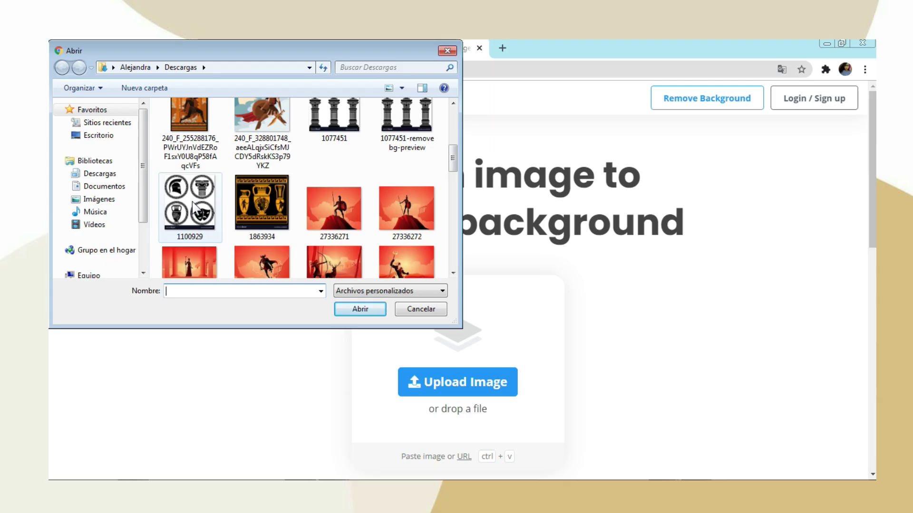
click(189, 204)
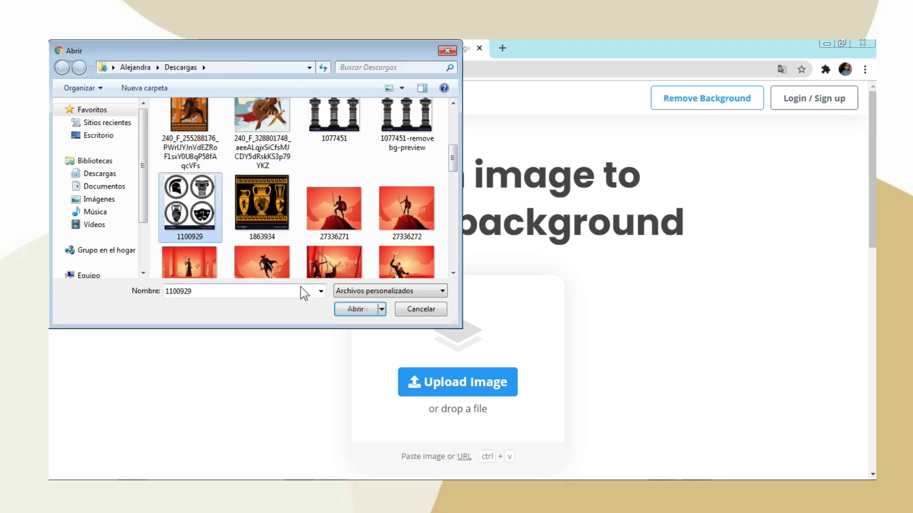
click(343, 307)
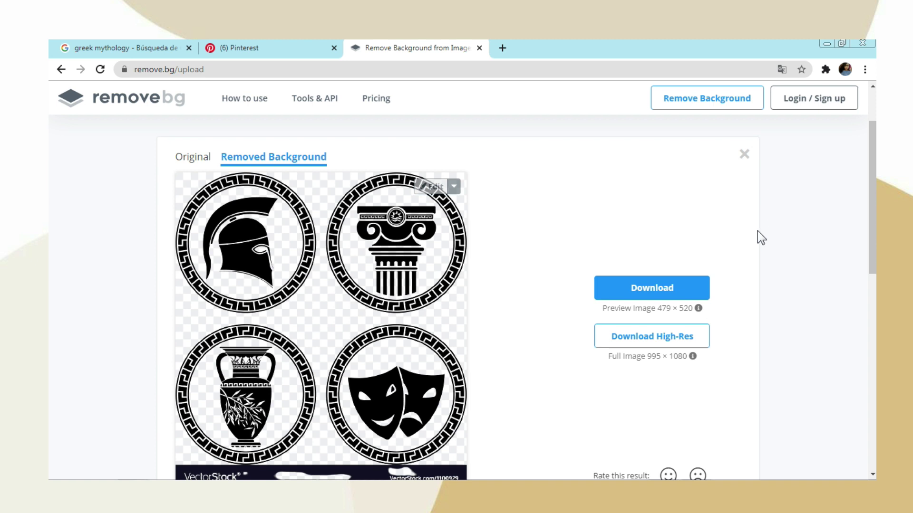
click(658, 290)
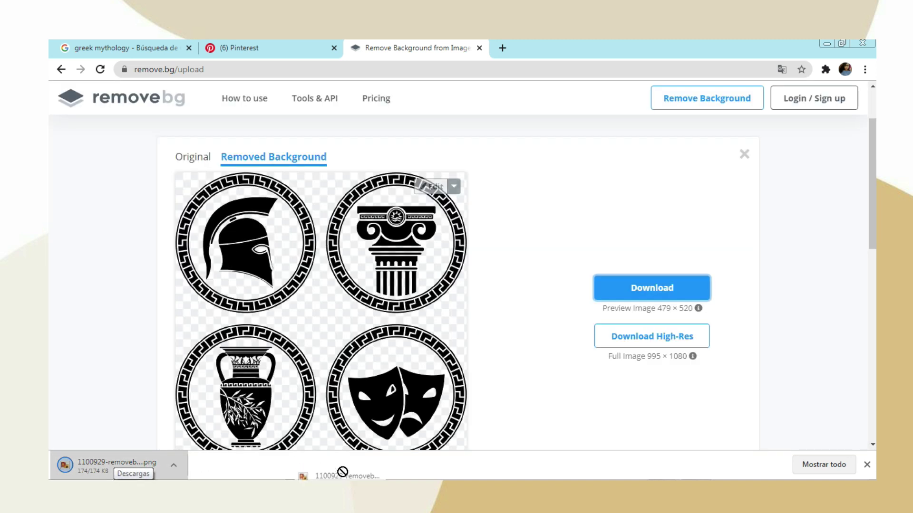
mouse_move(207, 461)
mouse_down()
mouse_move(342, 476)
mouse_move(333, 445)
mouse_move(636, 298)
mouse_move(681, 301)
mouse_up()
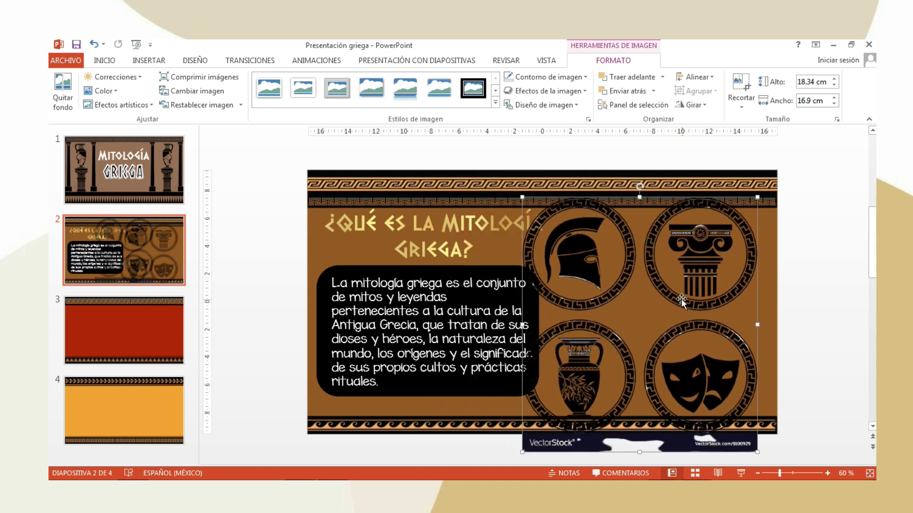
- Crop the four-emblem image down to a single emblem
right_click(681, 301)
click(713, 294)
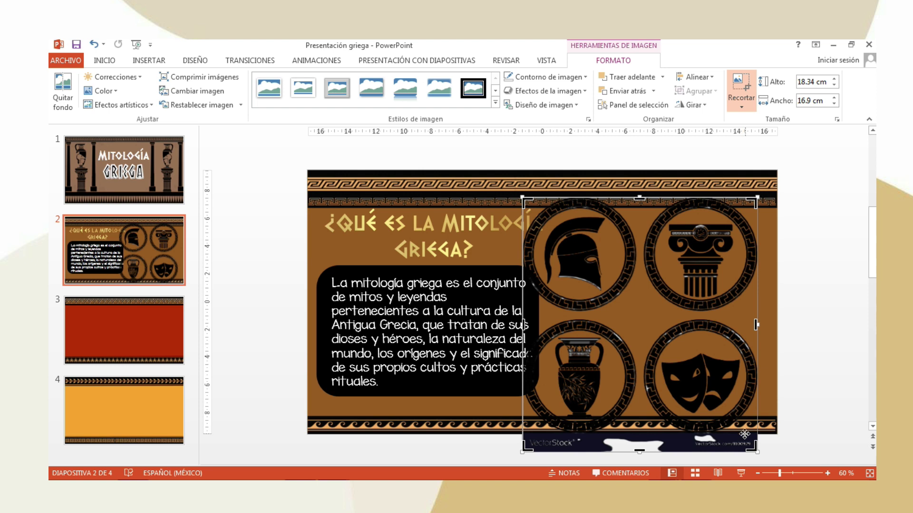
mouse_move(523, 199)
mouse_down()
mouse_move(767, 316)
mouse_move(642, 195)
mouse_up()
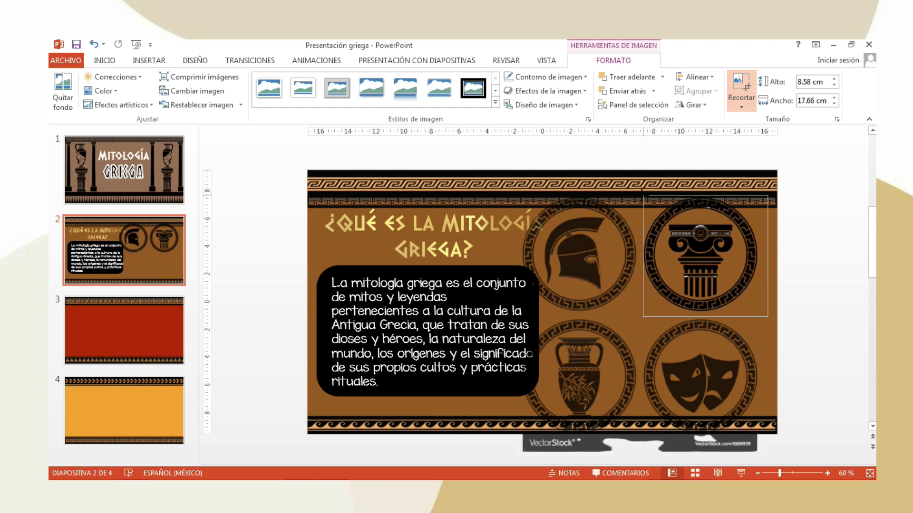
drag(642, 195, 639, 195)
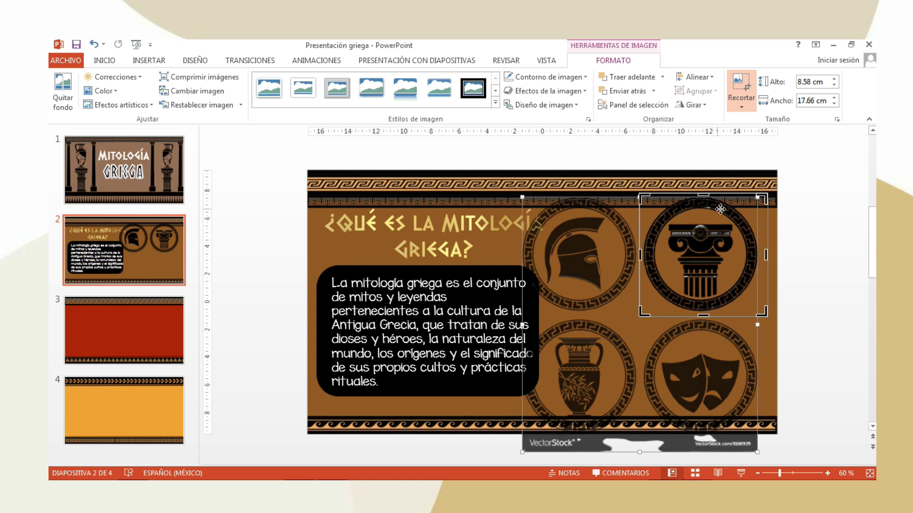
click(794, 234)
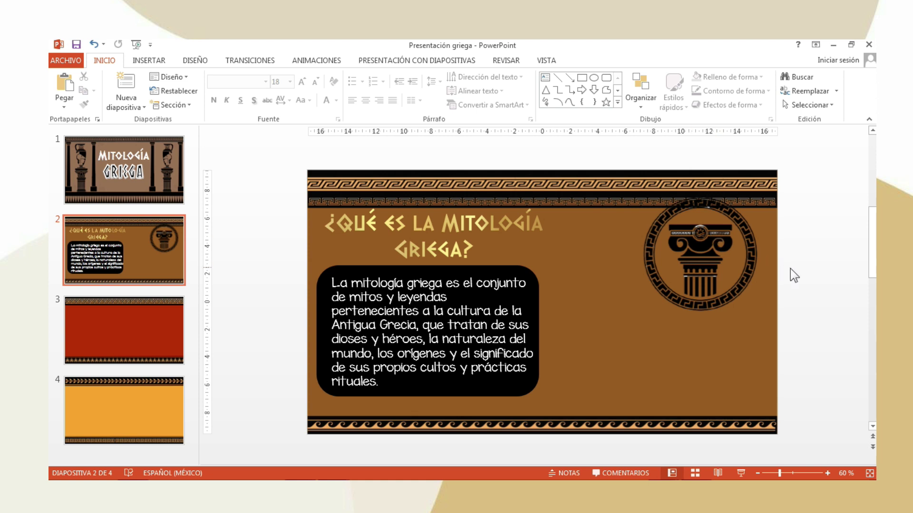
- Move and resize the emblem so it sits right of the definition text
drag(744, 248, 708, 293)
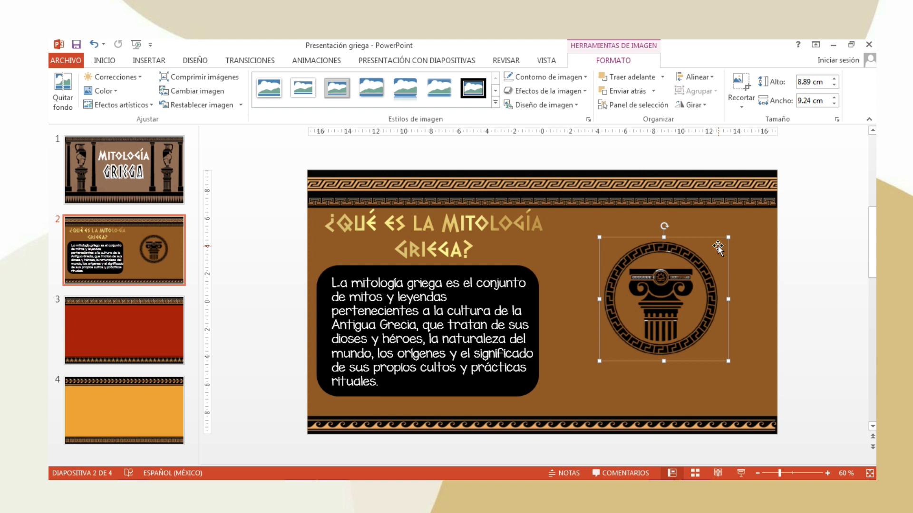
drag(728, 236, 756, 210)
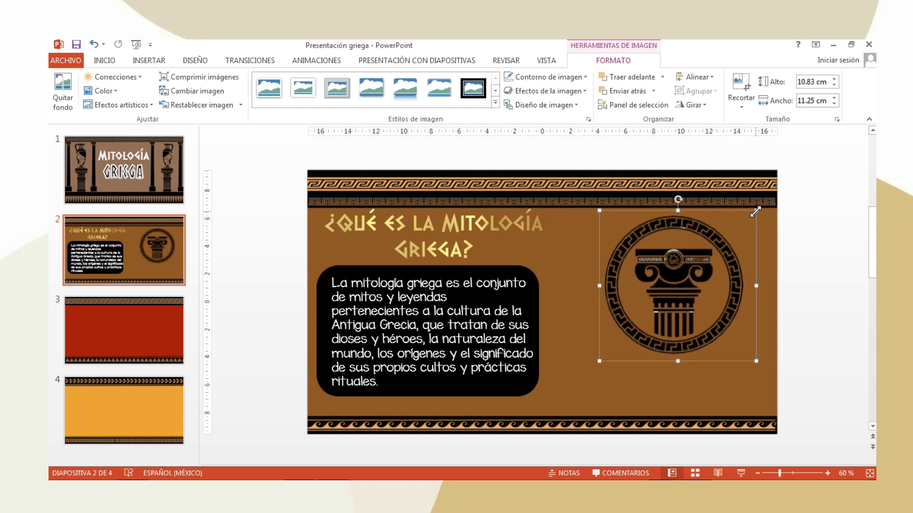
drag(755, 211, 710, 269)
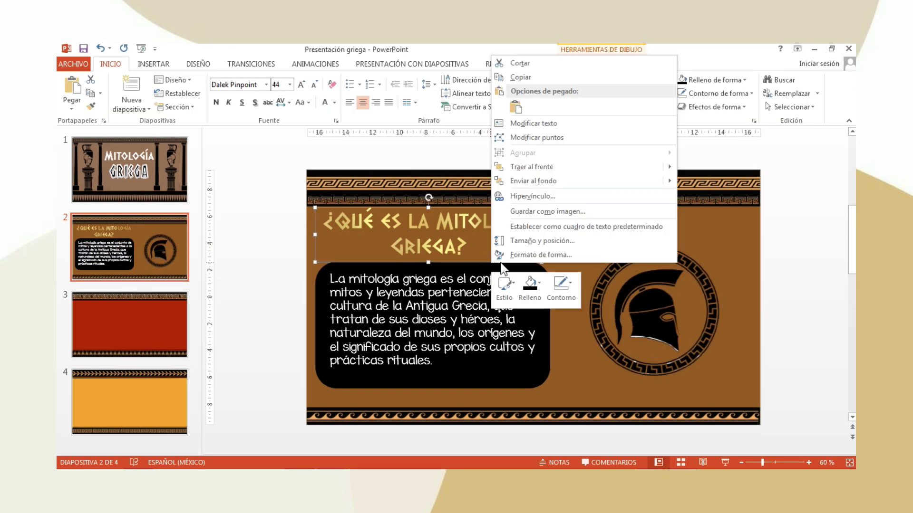
- Paste the slide 2 title onto slide 3 and retype it as '¿CUÁL ES SU ORIGEN?'
click(175, 310)
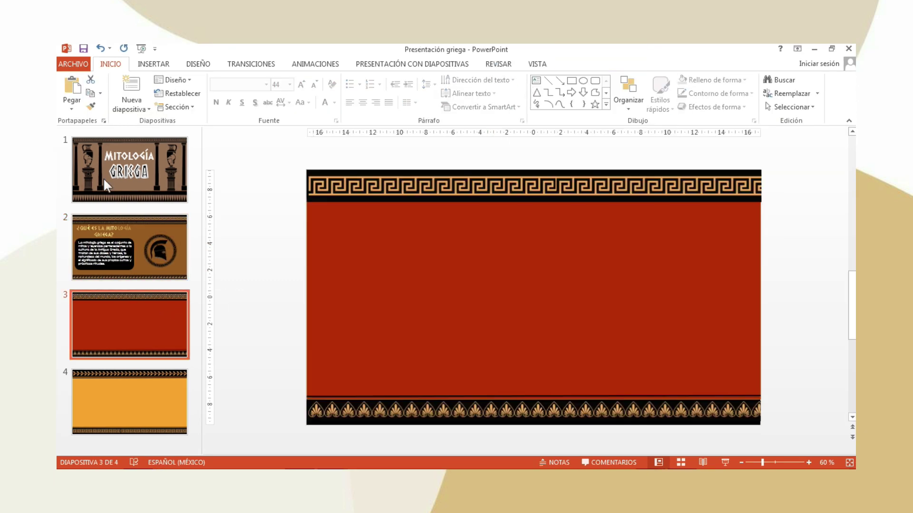
key(ctrl+v)
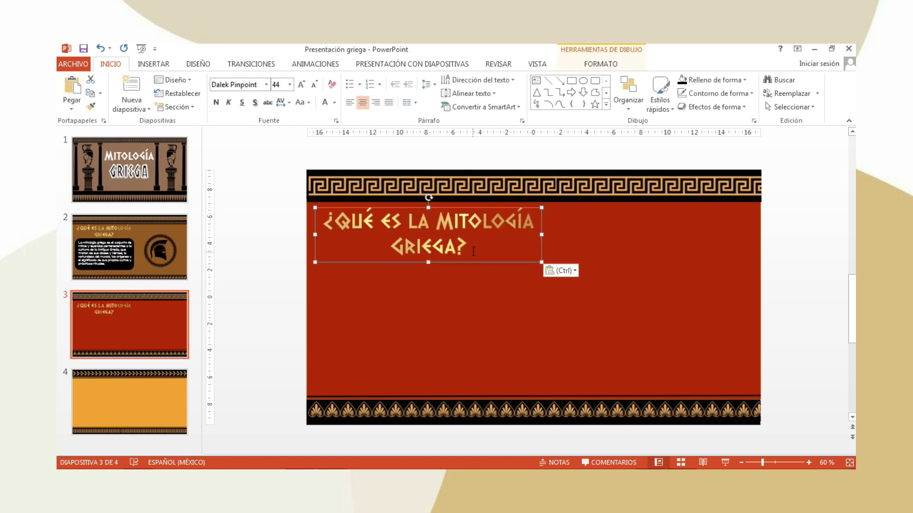
click(473, 252)
key(BackSpace)
key(BackSpace)
key(BackSpace)
key(BackSpace)
key(BackSpace)
key(BackSpace)
key(BackSpace)
key(BackSpace)
key(BackSpace)
key(BackSpace)
key(BackSpace)
key(BackSpace)
key(BackSpace)
key(BackSpace)
key(BackSpace)
key(BackSpace)
key(BackSpace)
key(BackSpace)
key(BackSpace)
key(BackSpace)
key(BackSpace)
key(BackSpace)
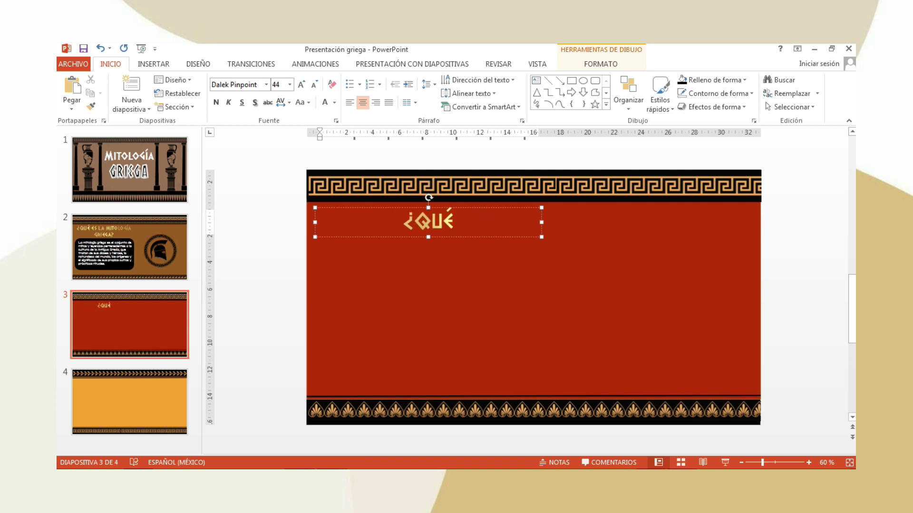
key(BackSpace)
key(BackSpace)
key(BackSpace)
text(CUÁL ES SU)
key(BackSpace)
text(SU ORIGEN_)
key(BackSpace)
text(?)
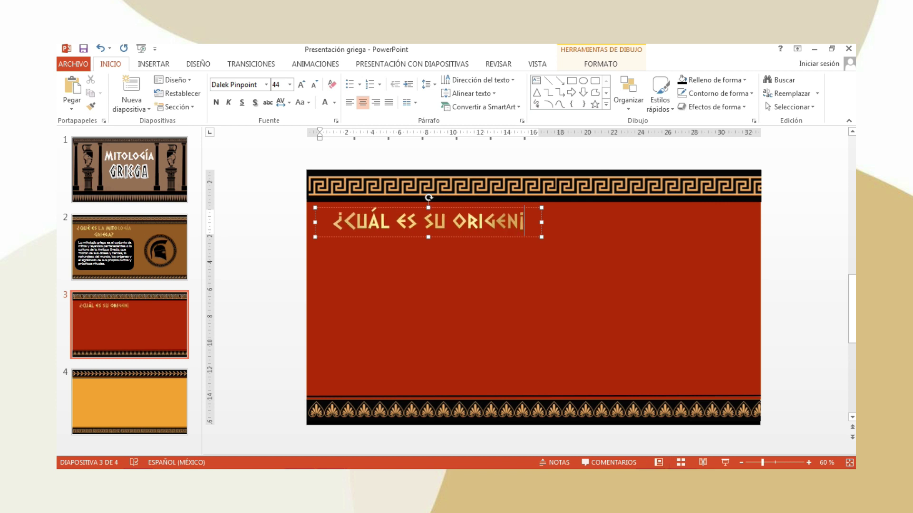
- Position the slide 3 title at the top right, matching slide 2's layout
drag(457, 203, 676, 204)
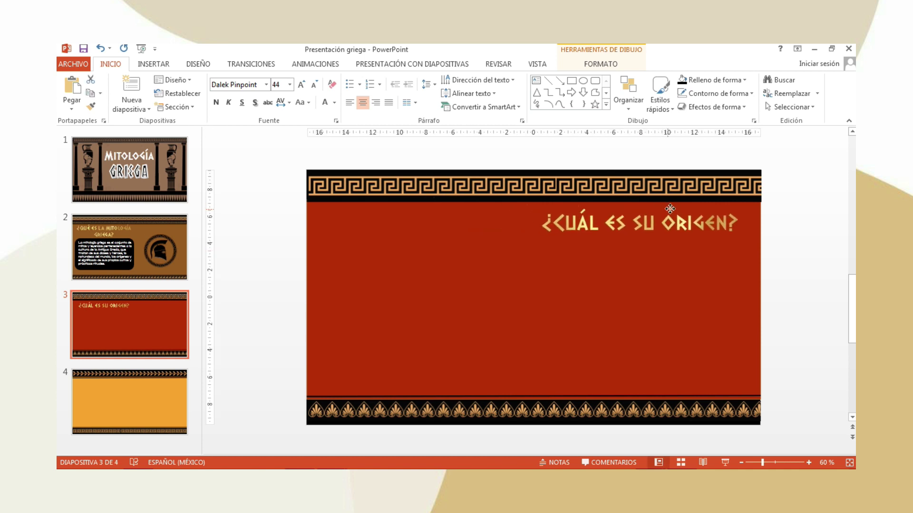
click(793, 218)
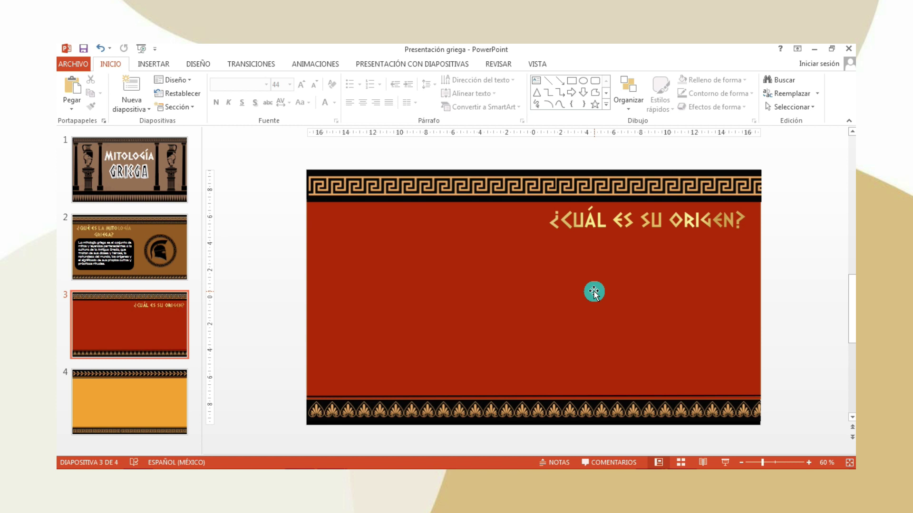
click(685, 212)
drag(683, 206, 675, 206)
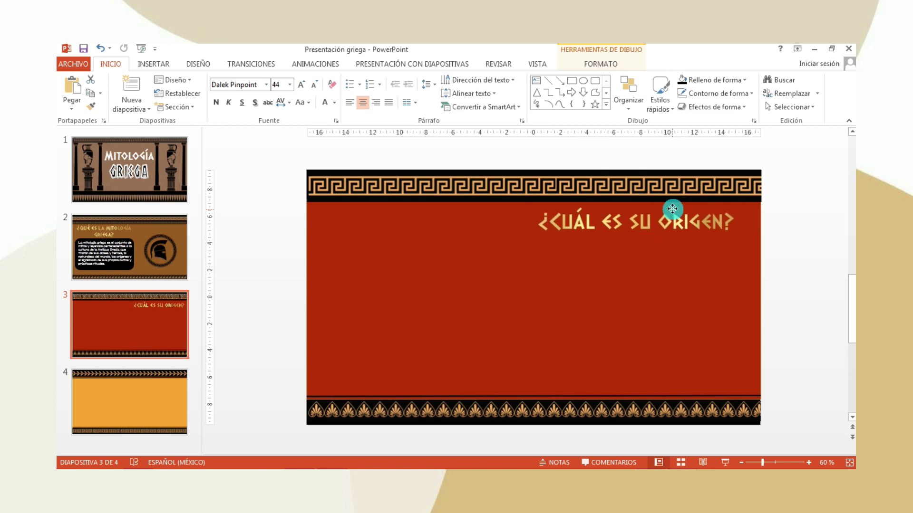
click(780, 224)
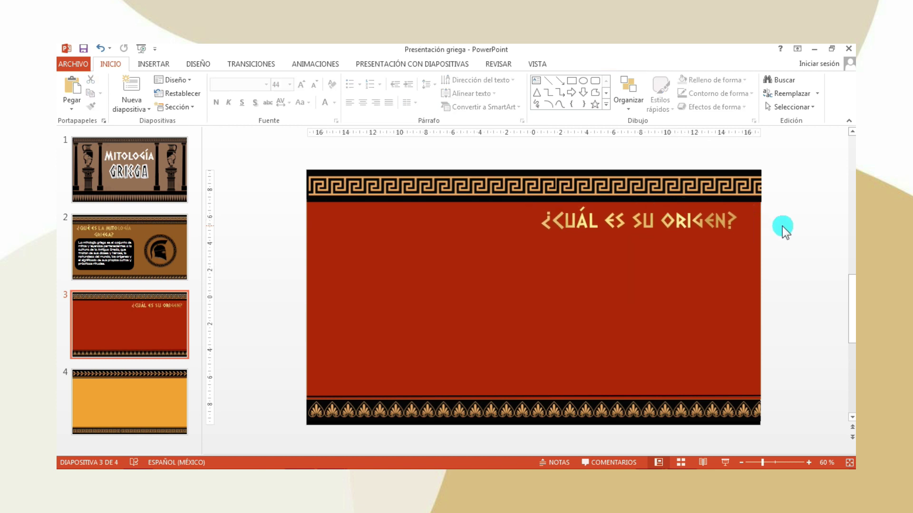
click(181, 264)
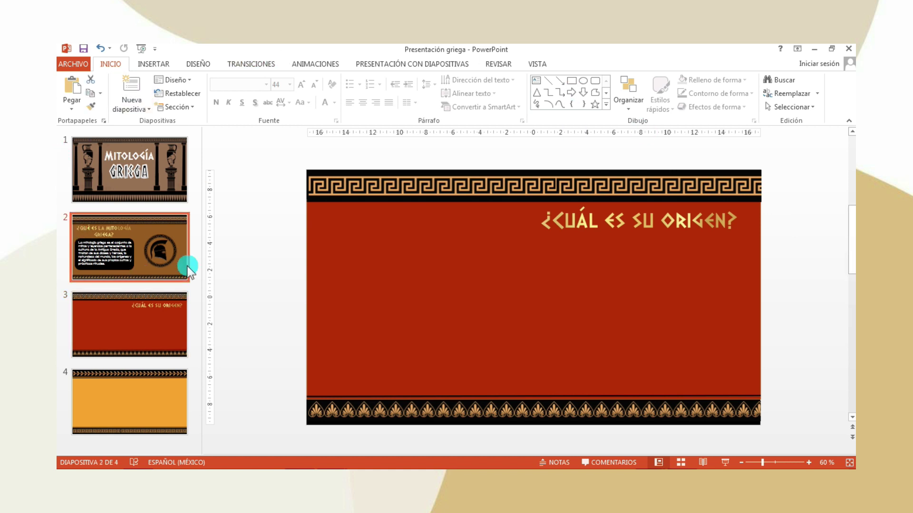
click(116, 328)
click(614, 220)
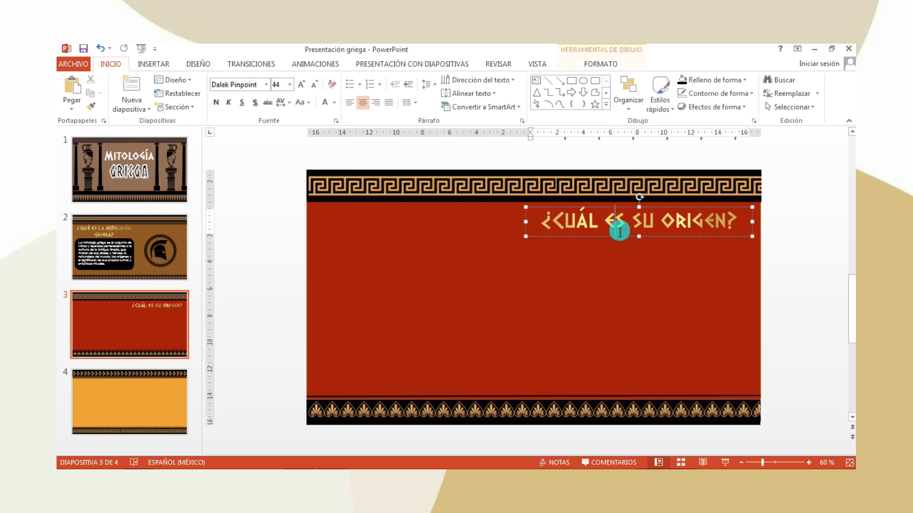
mouse_move(619, 235)
mouse_down()
mouse_move(631, 391)
mouse_move(642, 235)
mouse_up()
click(828, 213)
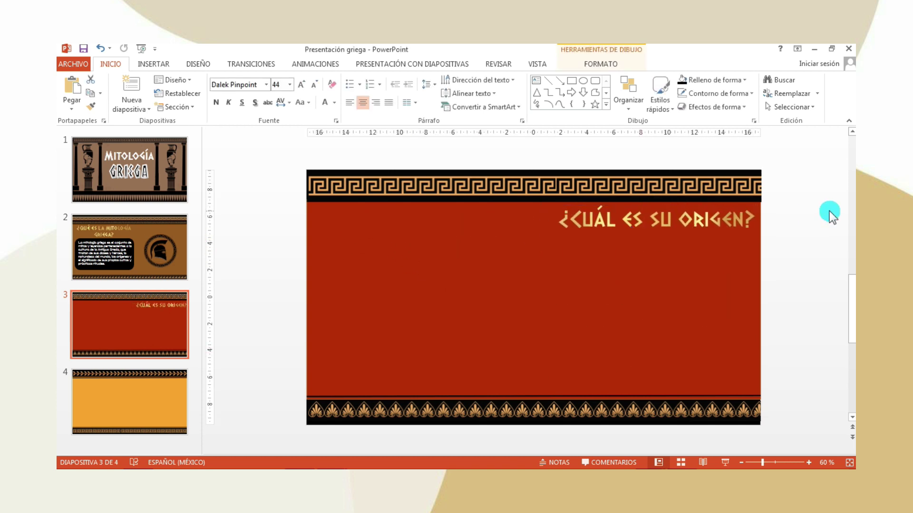
click(727, 229)
drag(726, 234, 718, 237)
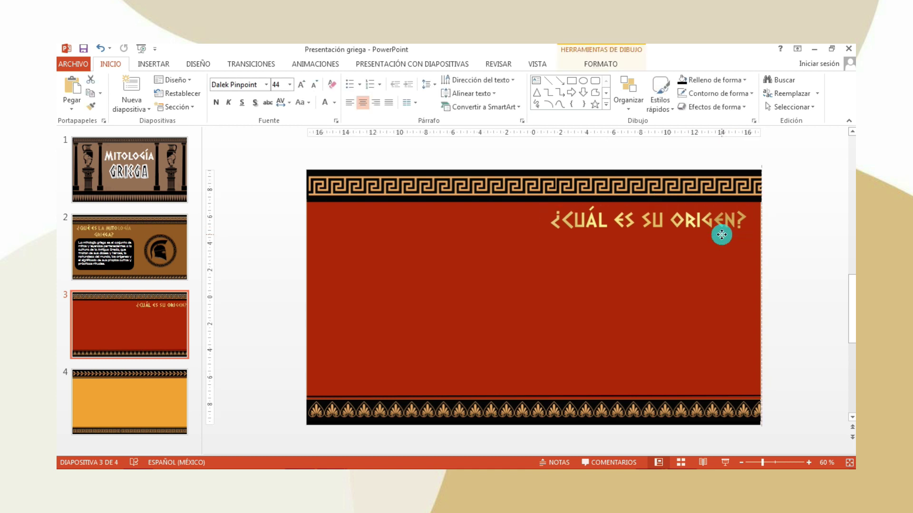
click(818, 226)
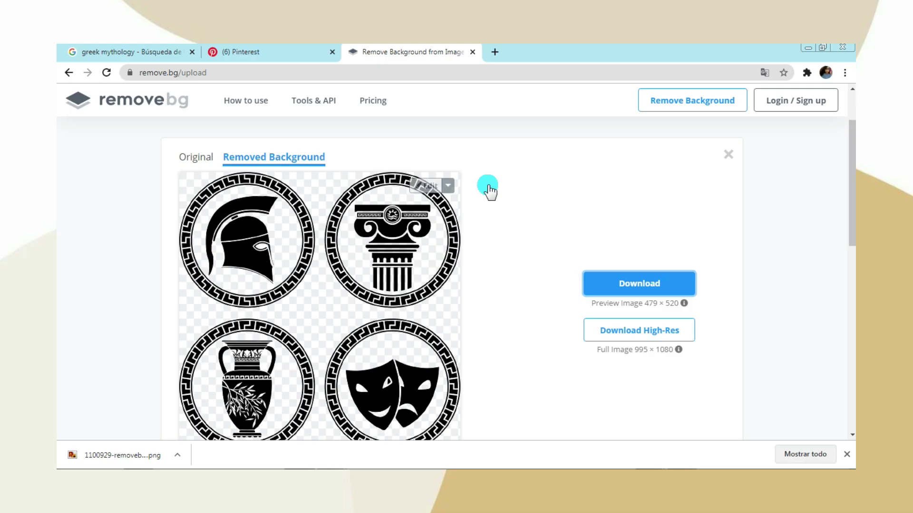
- Search Google for 'origen de la mitolo…' and paste an origin paragraph onto slide 3
key(ctrl+t)
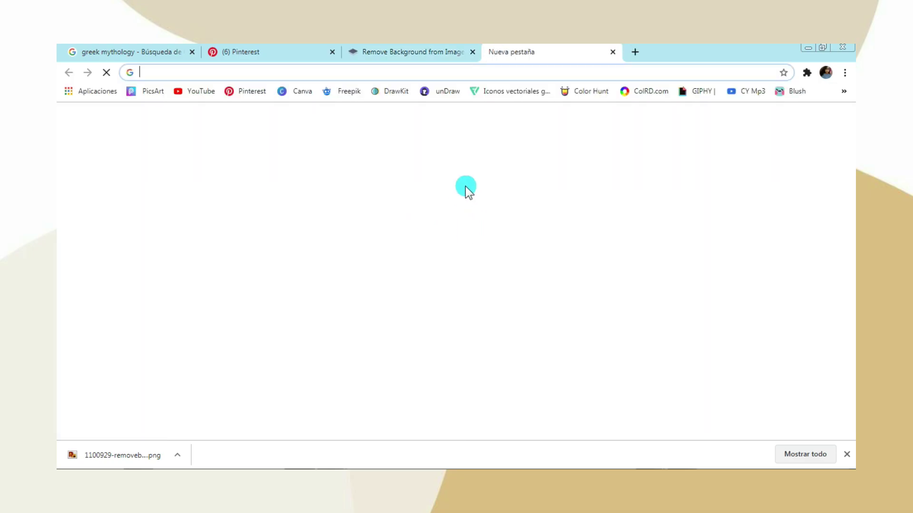
text(origen de la mit)
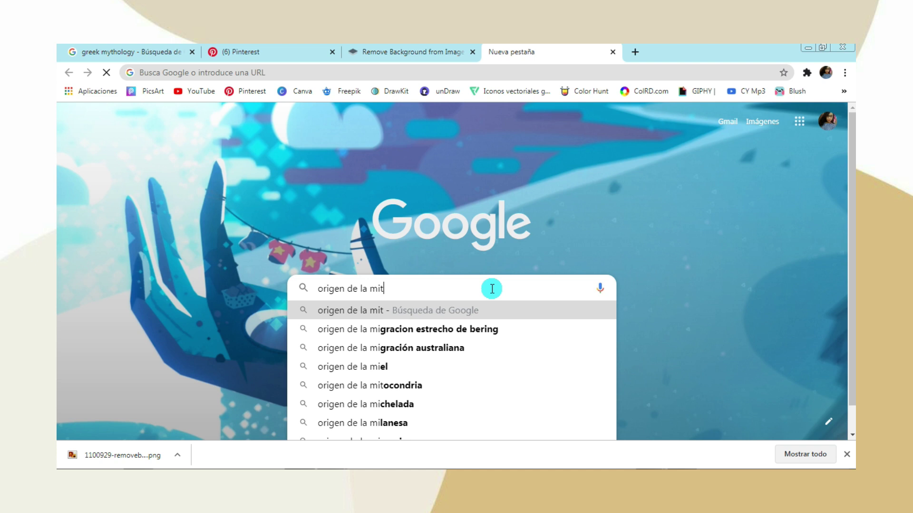
text(olo)
key(Return)
scroll(172, 223, down, 1)
drag(172, 223, 408, 247)
key(ctrl+c)
click(323, 431)
key(ctrl+v)
- Restyle the pasted paragraph in the deck's font and enlarge its text
click(269, 86)
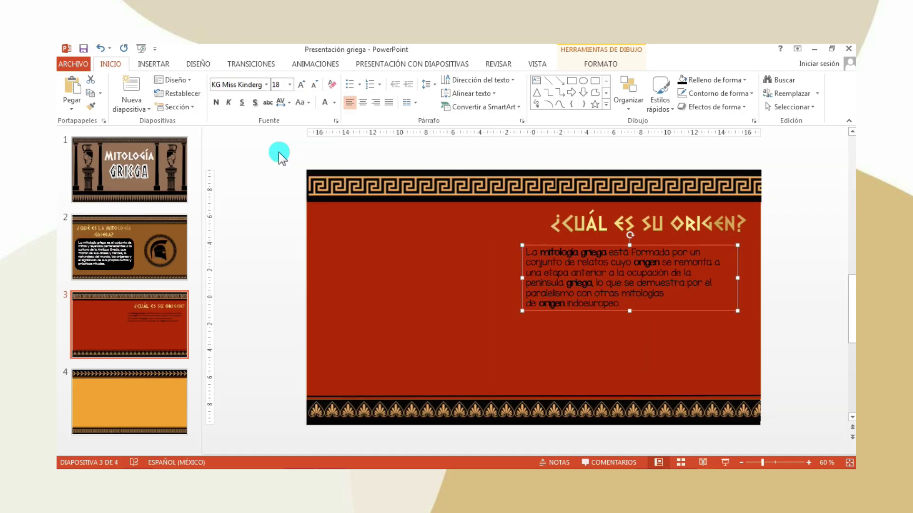
click(592, 250)
click(600, 81)
- Draw a black rounded box and place it behind the paragraph
drag(526, 236, 752, 378)
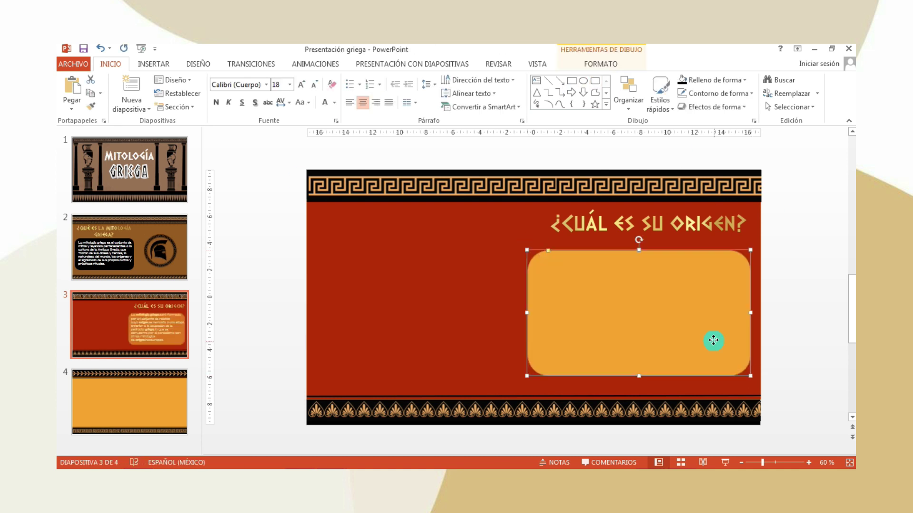
drag(689, 309, 541, 309)
right_click(668, 259)
click(706, 362)
drag(475, 309, 628, 309)
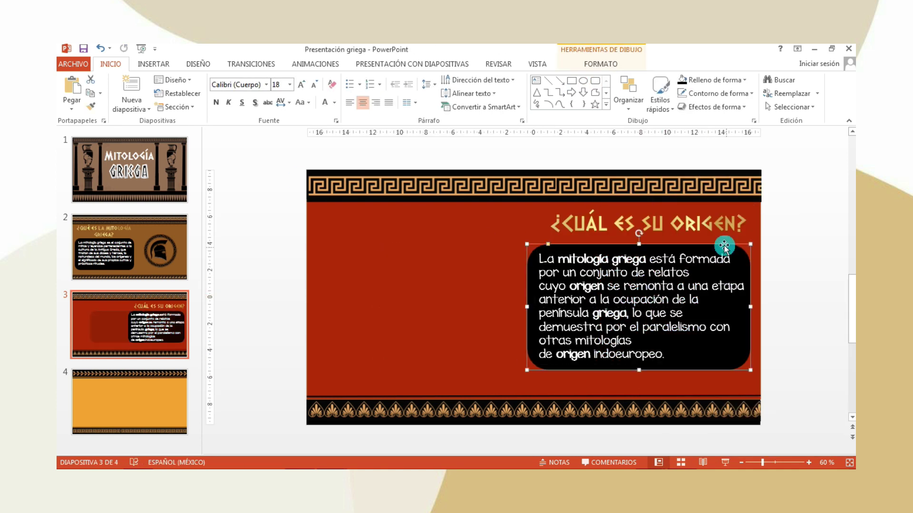
click(801, 232)
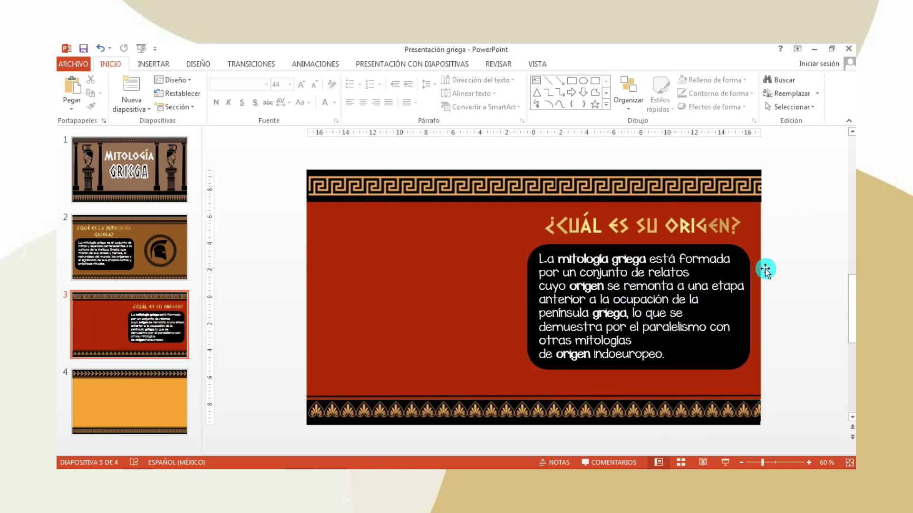
- Colour the words 'mitología griega', 'origen' and 'griega' orange
drag(557, 259, 645, 259)
click(732, 241)
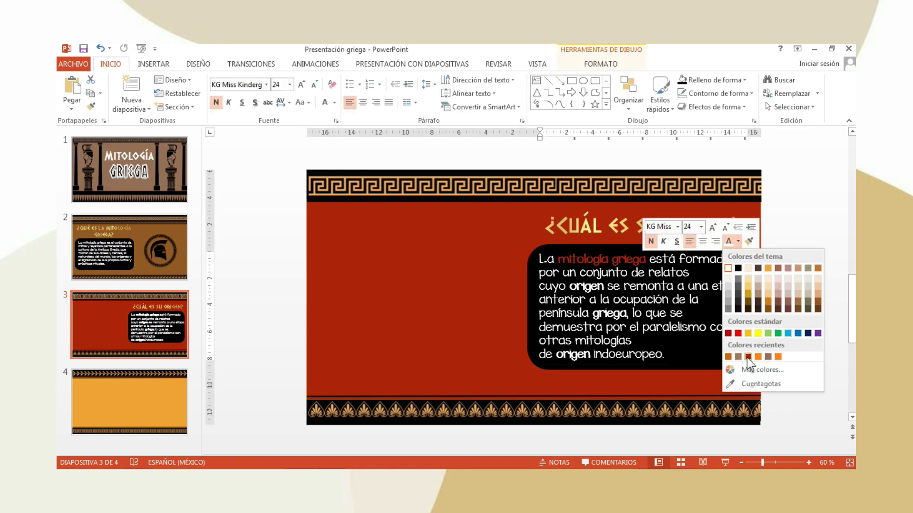
click(780, 297)
double_click(603, 287)
click(690, 270)
double_click(600, 314)
click(732, 283)
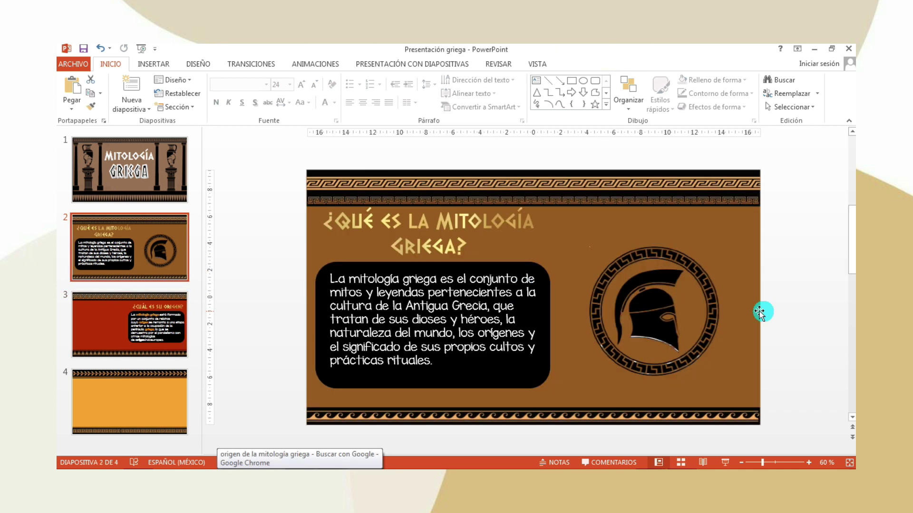
- Show Google image results for the origin search in the browser
click(578, 352)
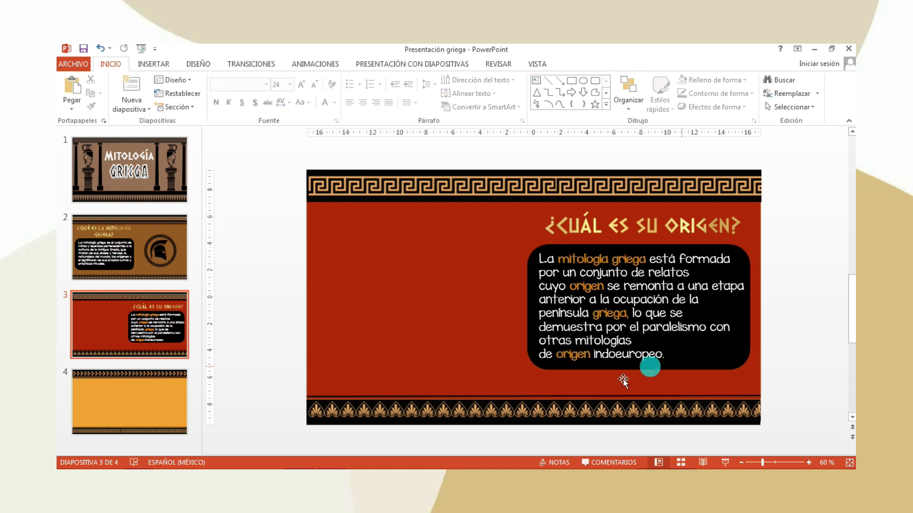
key(alt+Tab)
click(232, 141)
- Insert the vase picture file onto slide 3
scroll(853, 176, down, 3)
click(330, 434)
click(161, 85)
mouse_move(455, 138)
mouse_down()
mouse_move(454, 209)
mouse_move(449, 185)
mouse_up()
click(265, 195)
click(360, 304)
- Remove the vase picture's background, keeping both vases
click(68, 91)
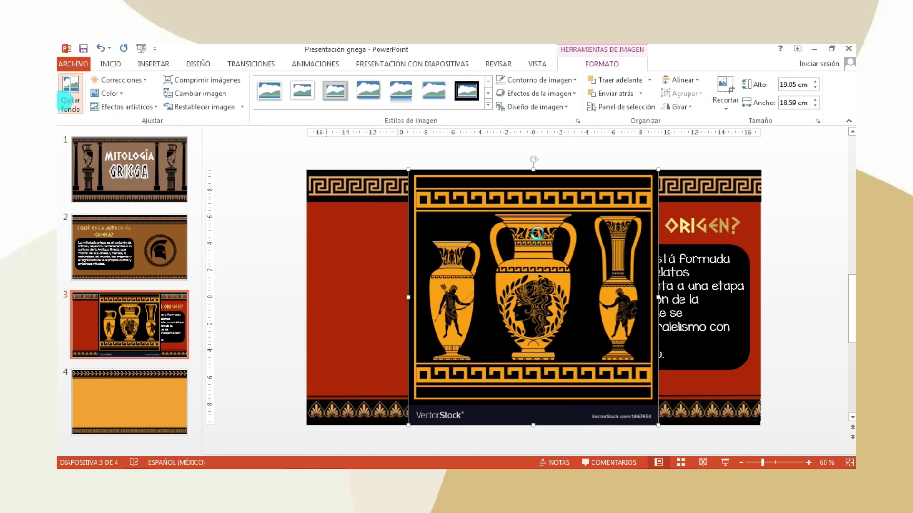
drag(633, 297, 650, 298)
drag(432, 296, 423, 297)
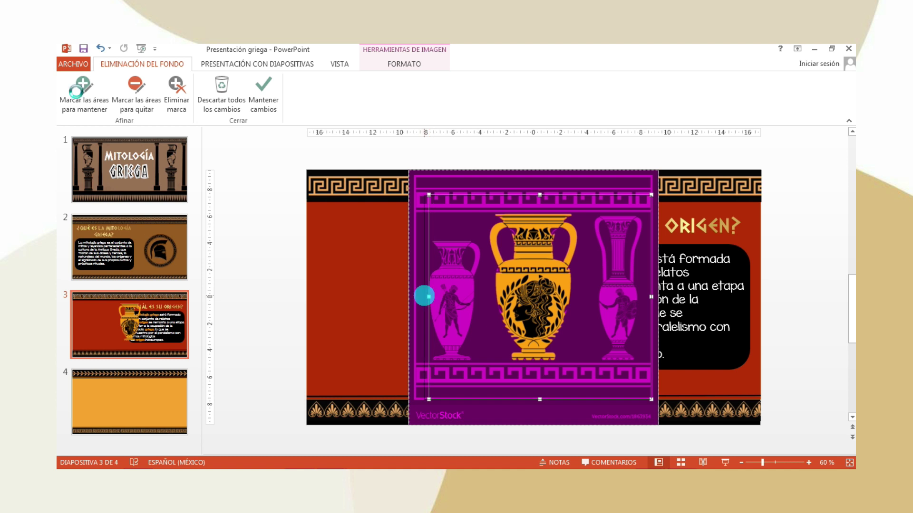
drag(455, 325, 450, 247)
drag(620, 322, 620, 328)
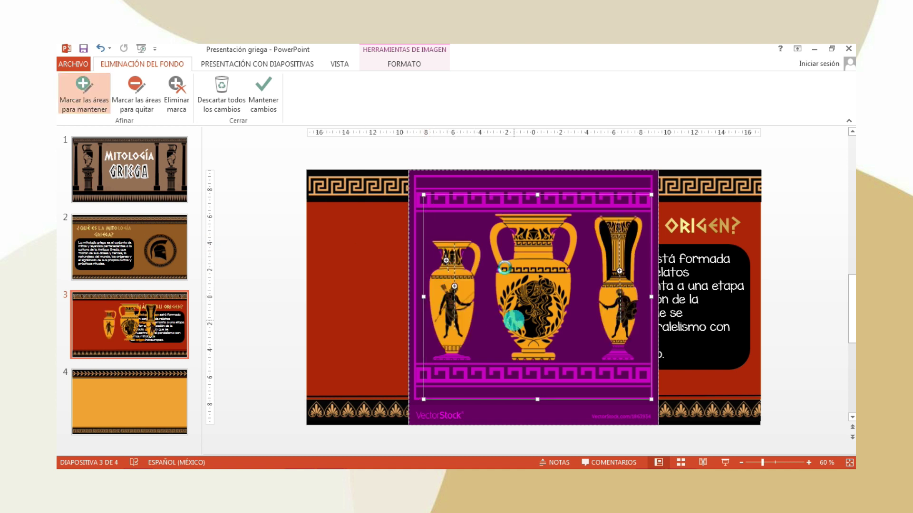
click(190, 326)
- Tint the Zeus slide's background picture tan and undo accidental title edits
click(128, 401)
click(430, 261)
click(602, 64)
click(109, 93)
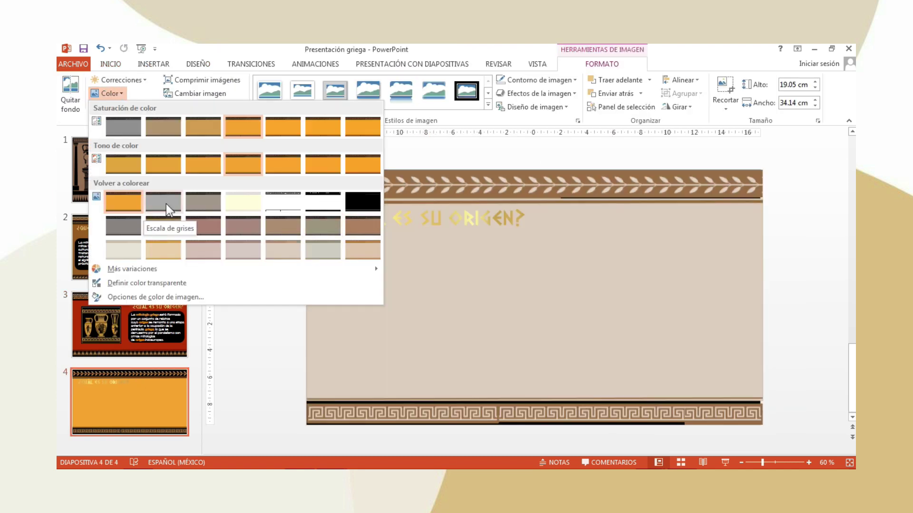
click(214, 127)
click(495, 238)
key(ctrl+z)
key(ctrl+z)
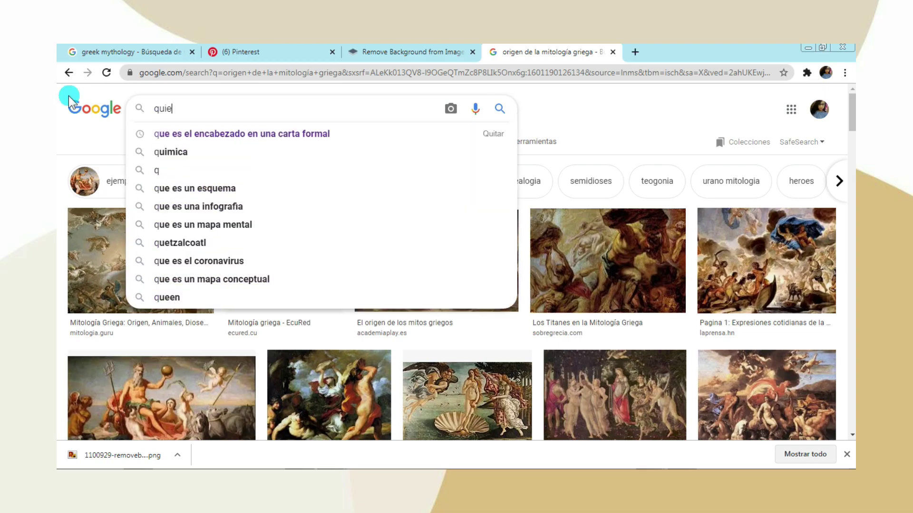
- Search Google for 'quién es Zeus' and browse the web results
text(n es Zeus)
key(Return)
click(184, 138)
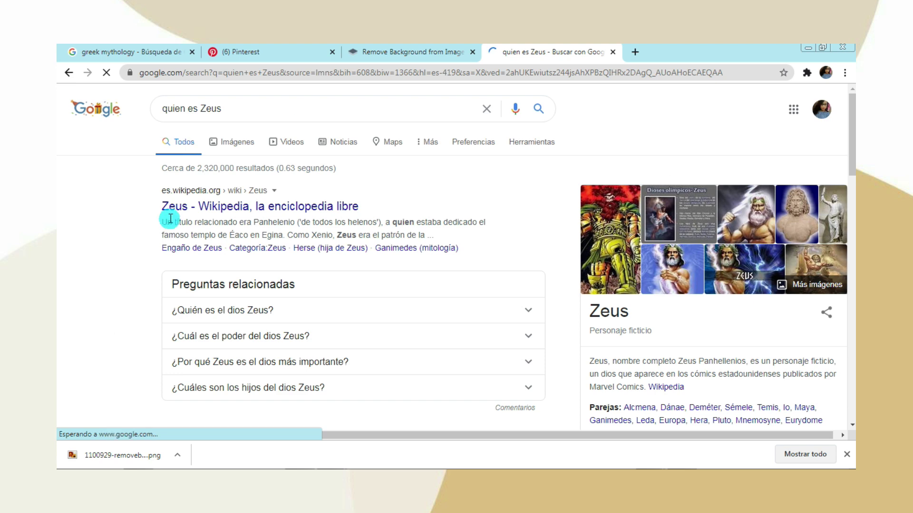
scroll(426, 223, down, 1)
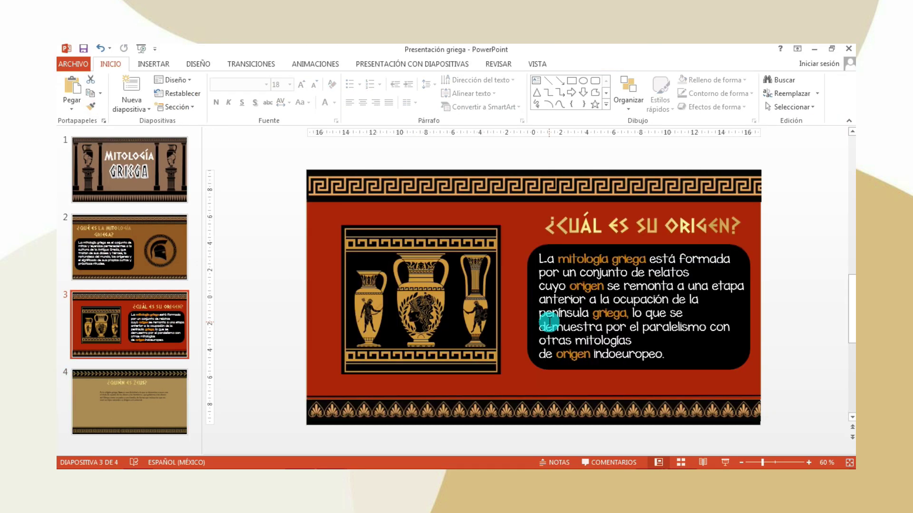
scroll(628, 290, down, 1)
- Draw a black rounded box below the Zeus title and bring the Zeus text in front
click(595, 80)
drag(399, 240, 603, 350)
right_click(499, 294)
click(669, 350)
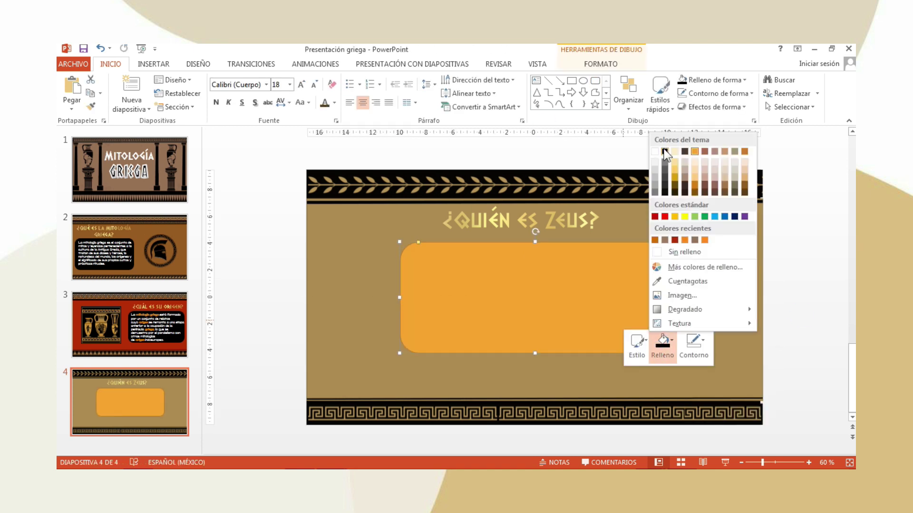
click(668, 212)
click(532, 243)
right_click(423, 242)
click(475, 359)
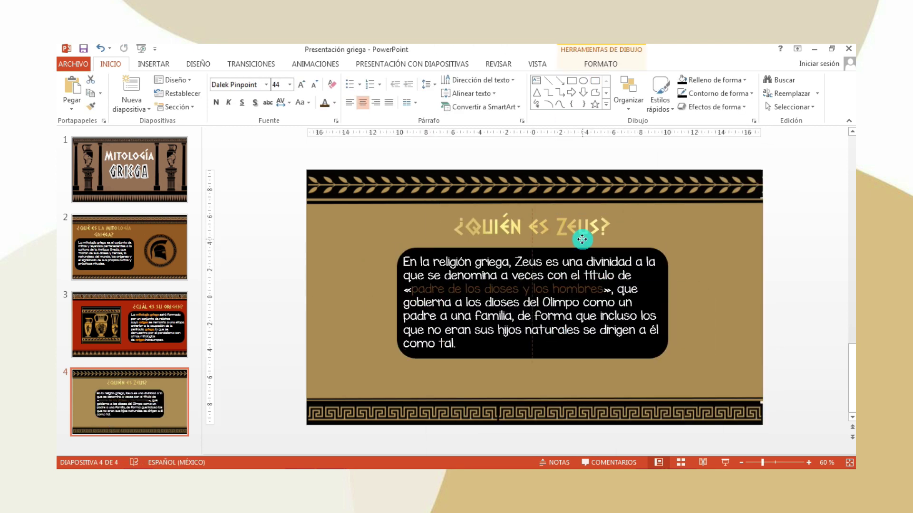
scroll(659, 331, up, 2)
- Browse the Zeus image results, previewing the El dios Apolo image
click(245, 142)
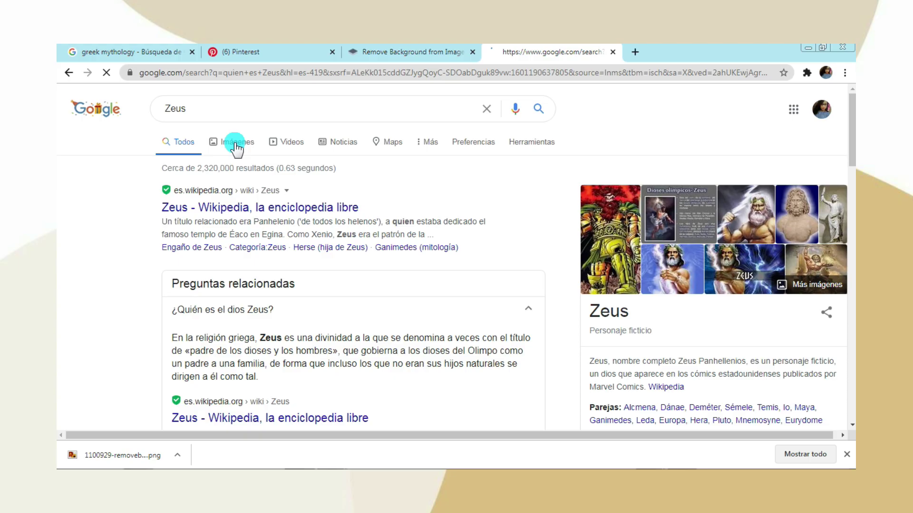
scroll(851, 238, down, 10)
drag(851, 252, 851, 213)
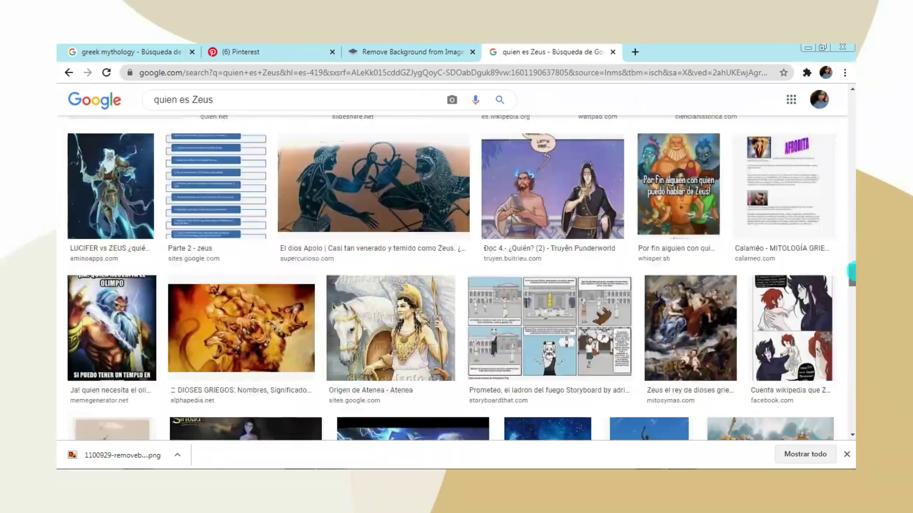
click(265, 295)
scroll(846, 209, up, 10)
- Add 'arte griego' to the search and preview the Zeus vase painting
click(393, 100)
text(arte griego)
key(Return)
scroll(605, 141, down, 5)
click(605, 138)
mouse_move(842, 163)
mouse_down()
mouse_move(841, 310)
mouse_move(842, 234)
mouse_up()
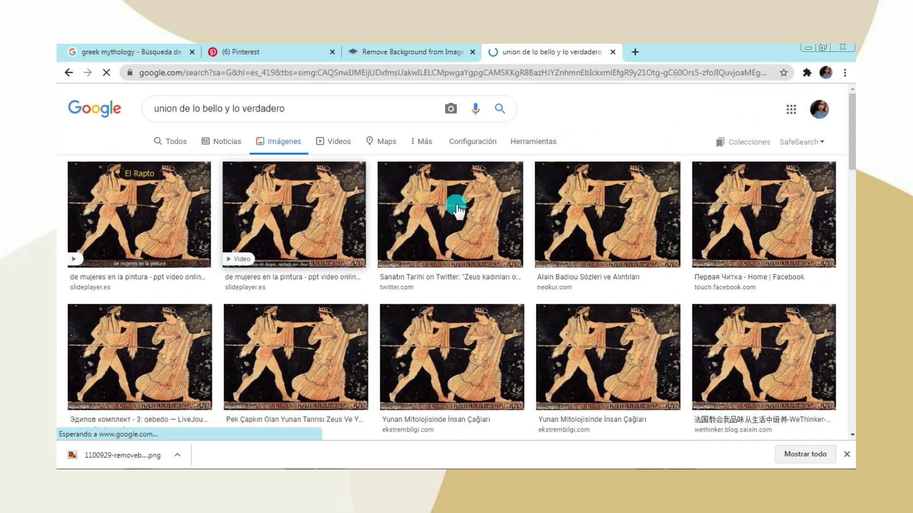
click(458, 209)
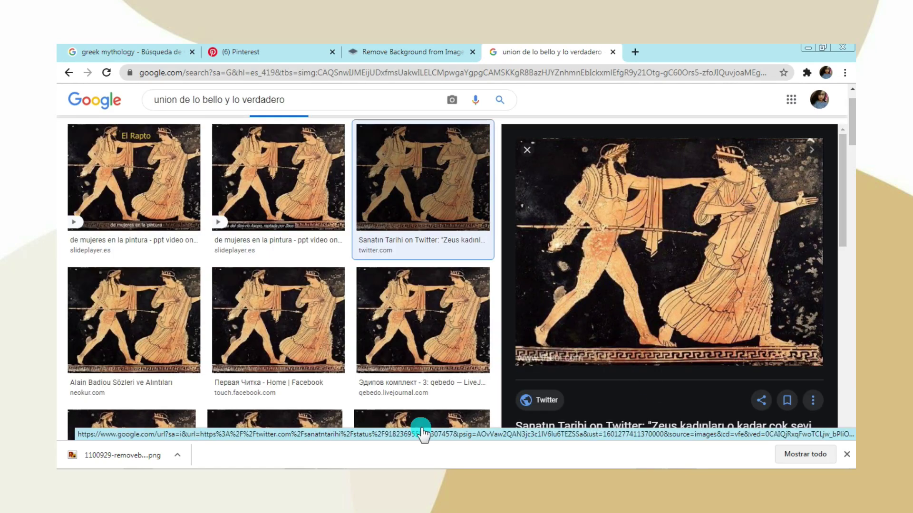
- Remove the Zeus painting's background using Mark Areas to Keep
click(72, 90)
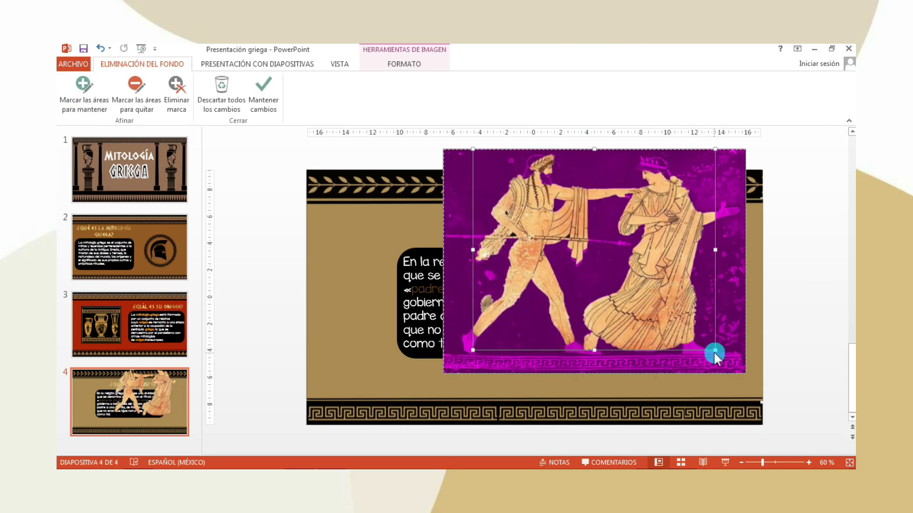
click(84, 93)
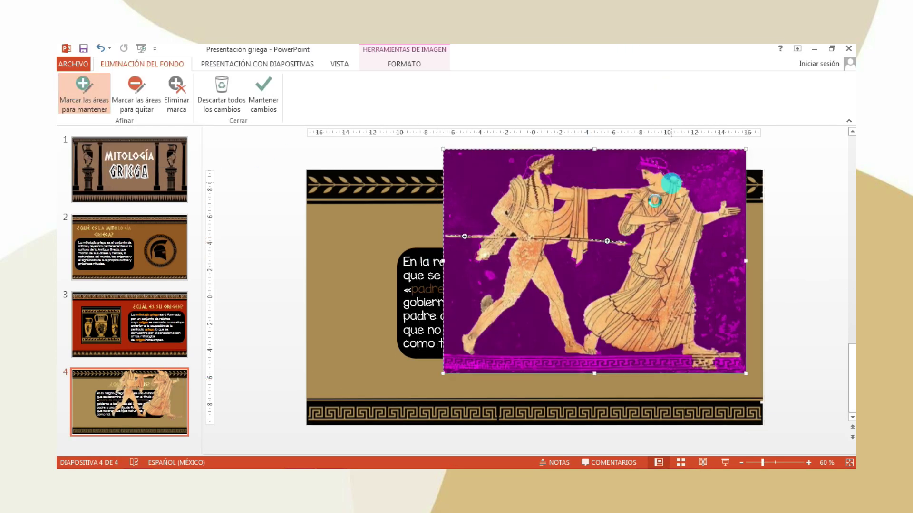
click(440, 241)
- Check the painting's recolour options without changing them, then view the title and definition slides
double_click(730, 292)
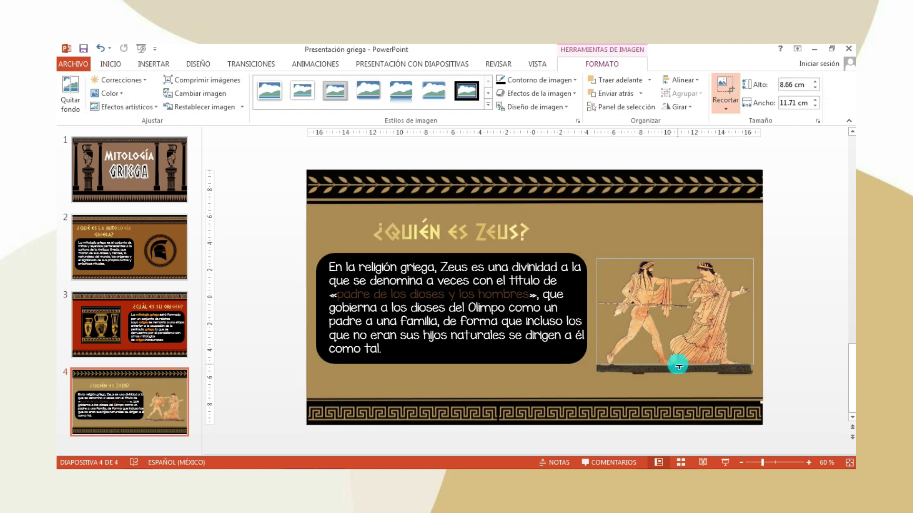
click(107, 93)
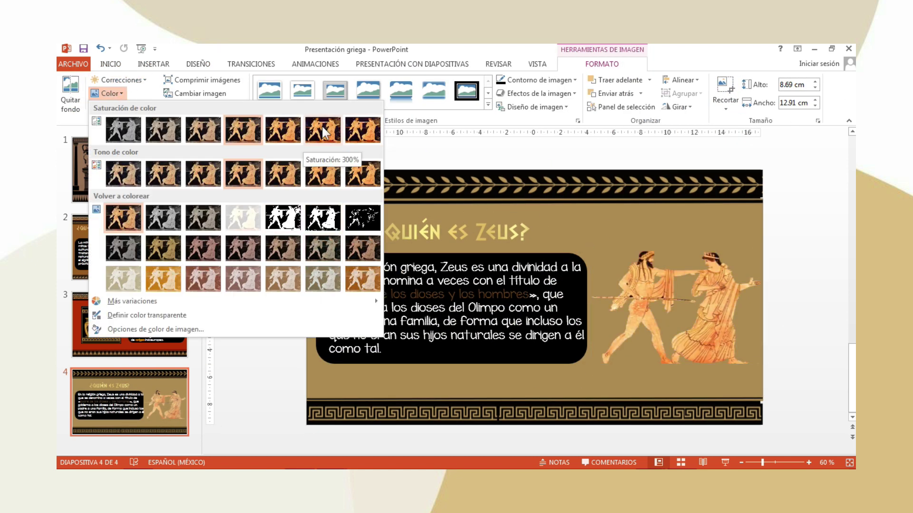
click(811, 306)
click(129, 170)
click(135, 229)
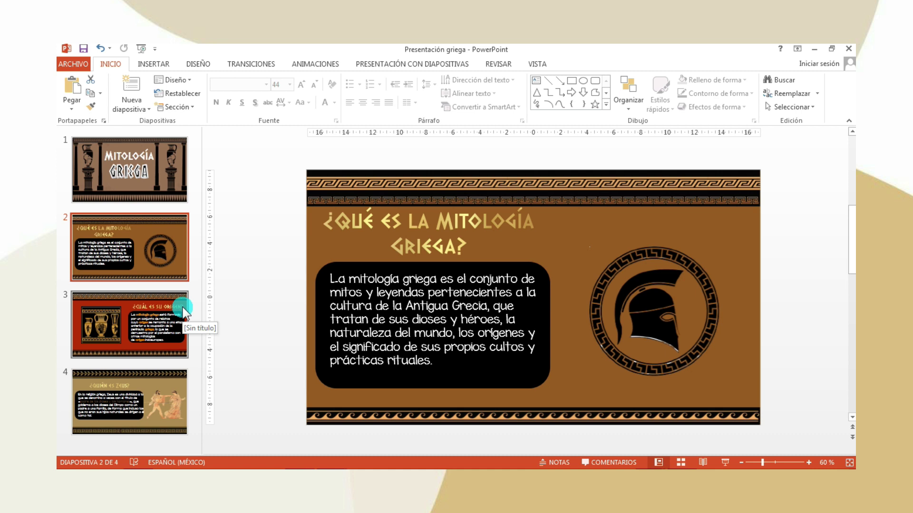
- Flip through slides 1–4 and back, ending on the 'MITOLOGÍA GRIEGA' title slide
click(146, 183)
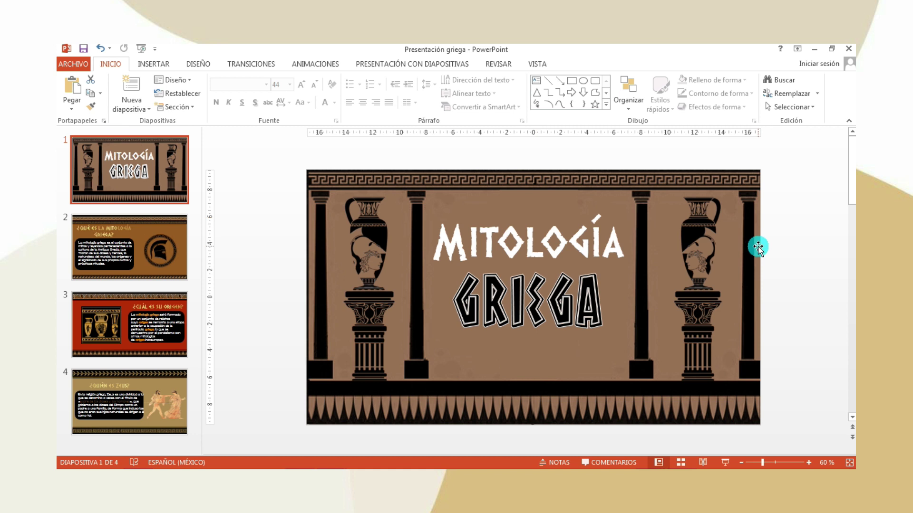
click(129, 278)
click(156, 327)
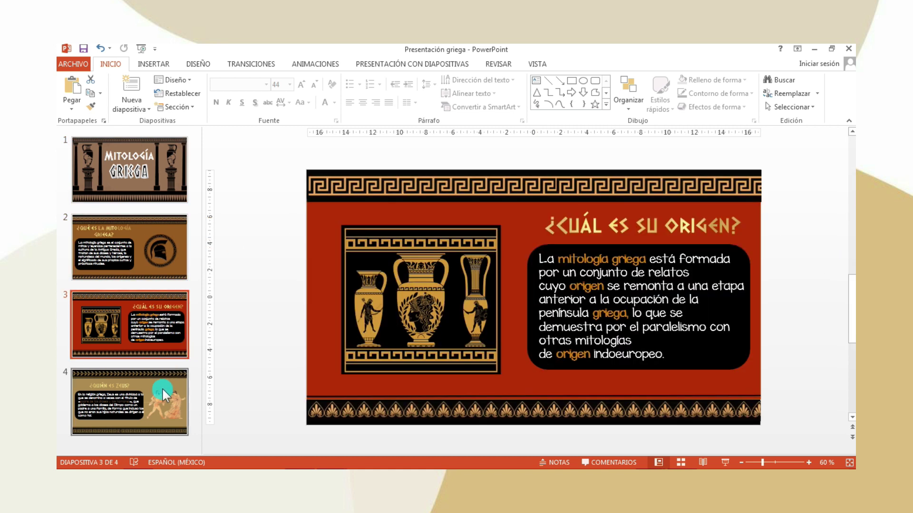
click(161, 387)
click(143, 261)
click(151, 300)
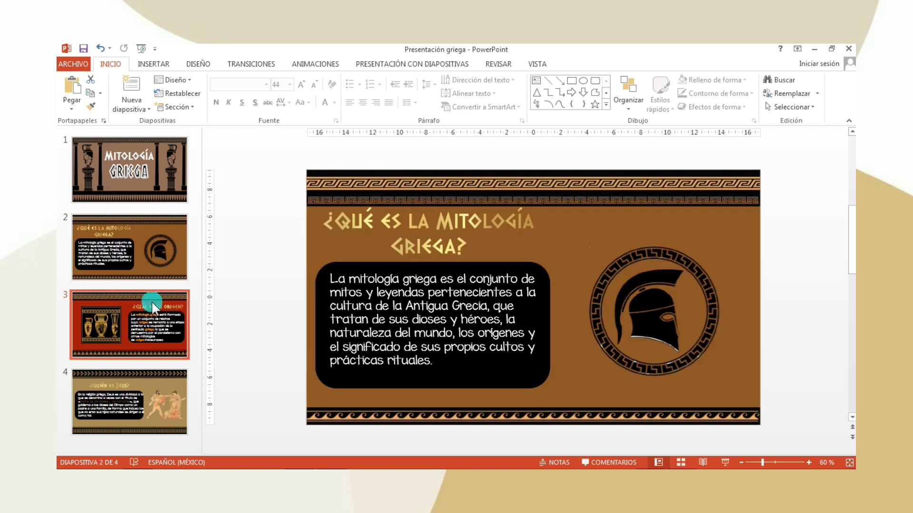
drag(161, 355, 146, 288)
click(146, 240)
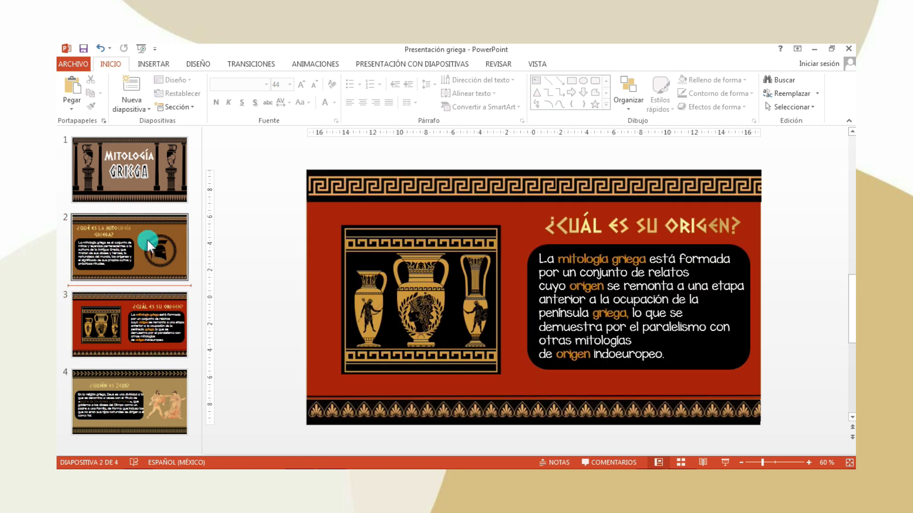
click(133, 184)
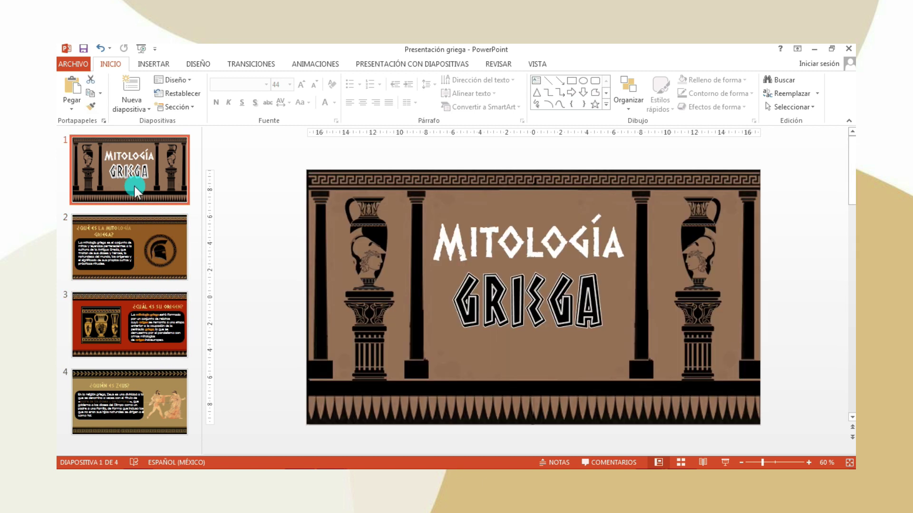